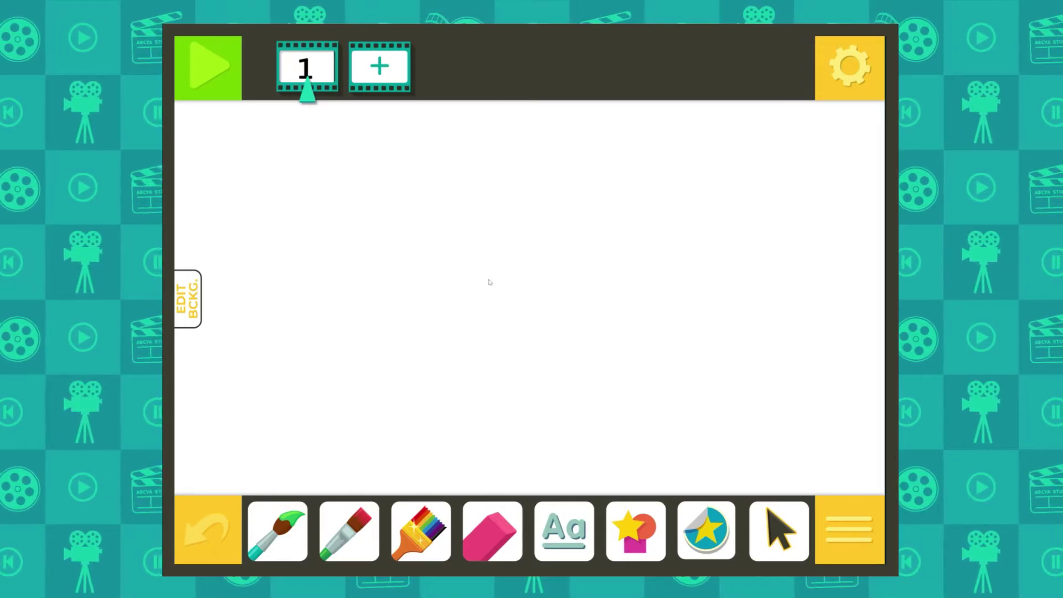
- Apply the purple starry space background and place a shooting star at the upper left
click(189, 274)
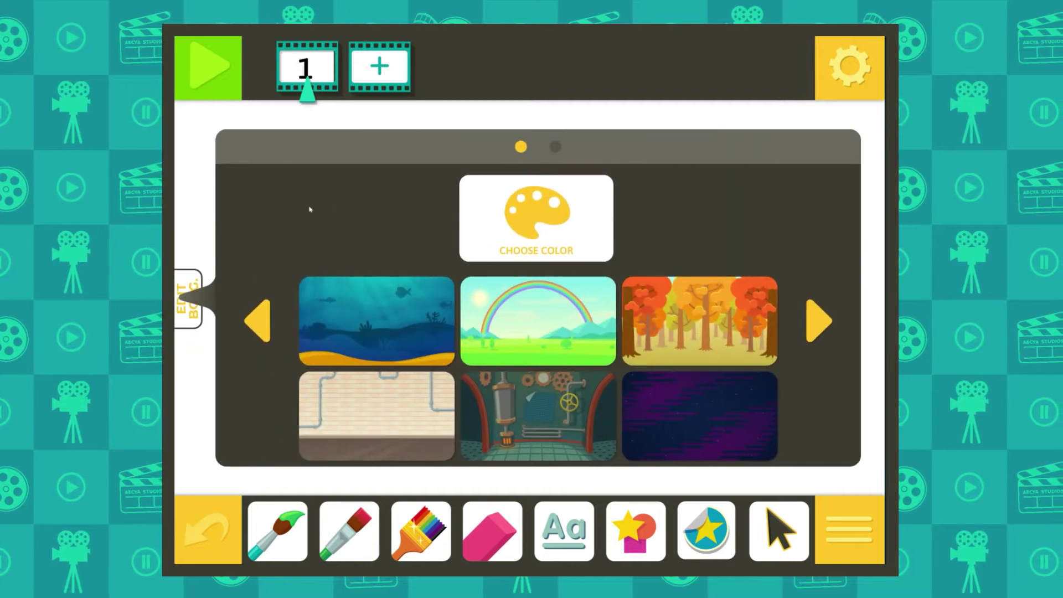
click(722, 395)
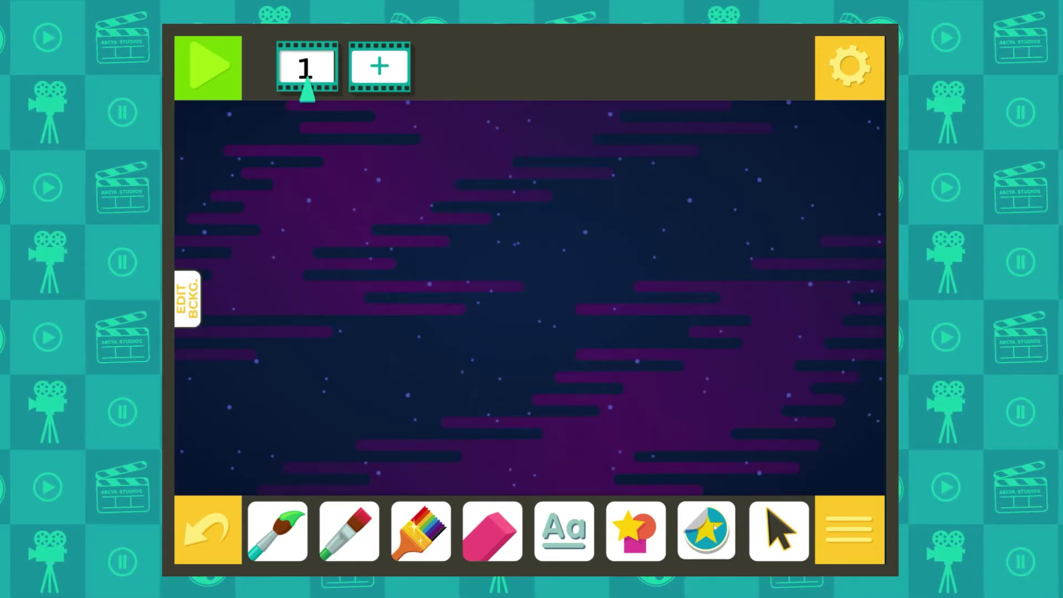
click(714, 527)
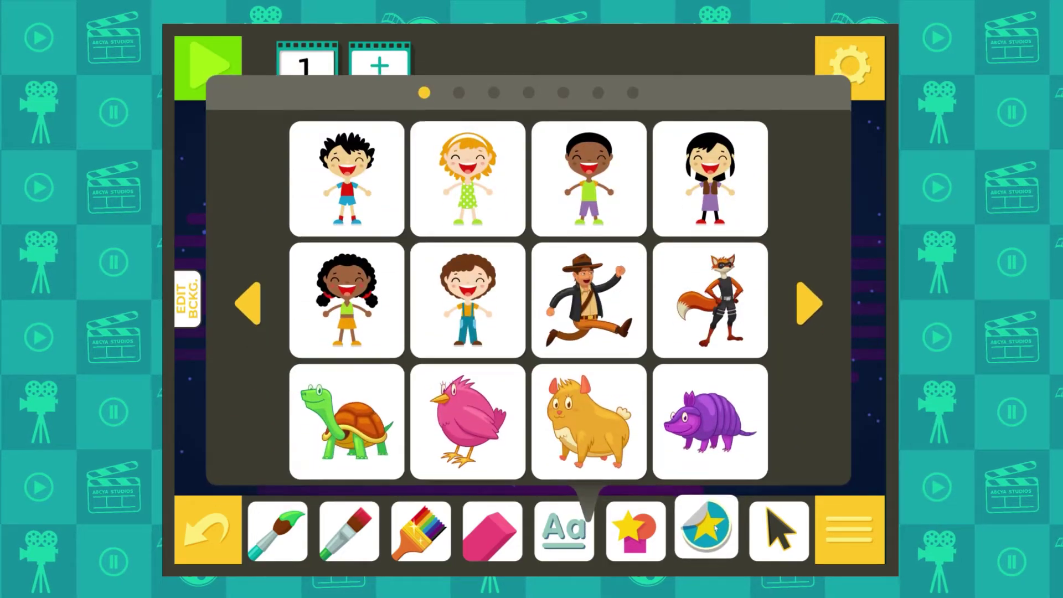
click(804, 294)
click(804, 294)
click(804, 293)
click(805, 299)
click(805, 299)
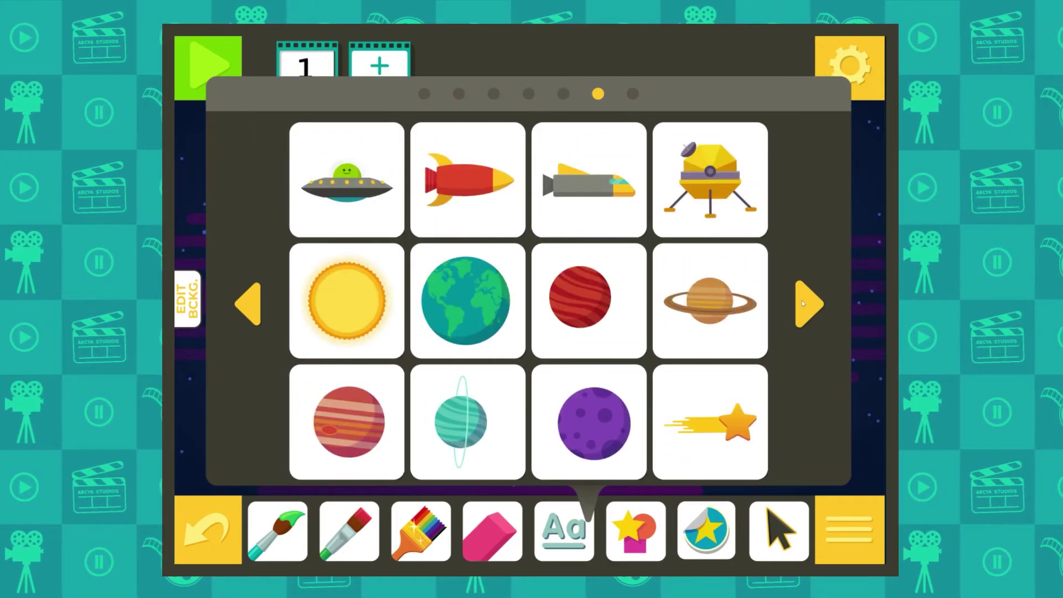
click(710, 421)
drag(536, 299, 263, 155)
- Add a second shooting star just below the first one
click(278, 530)
click(715, 528)
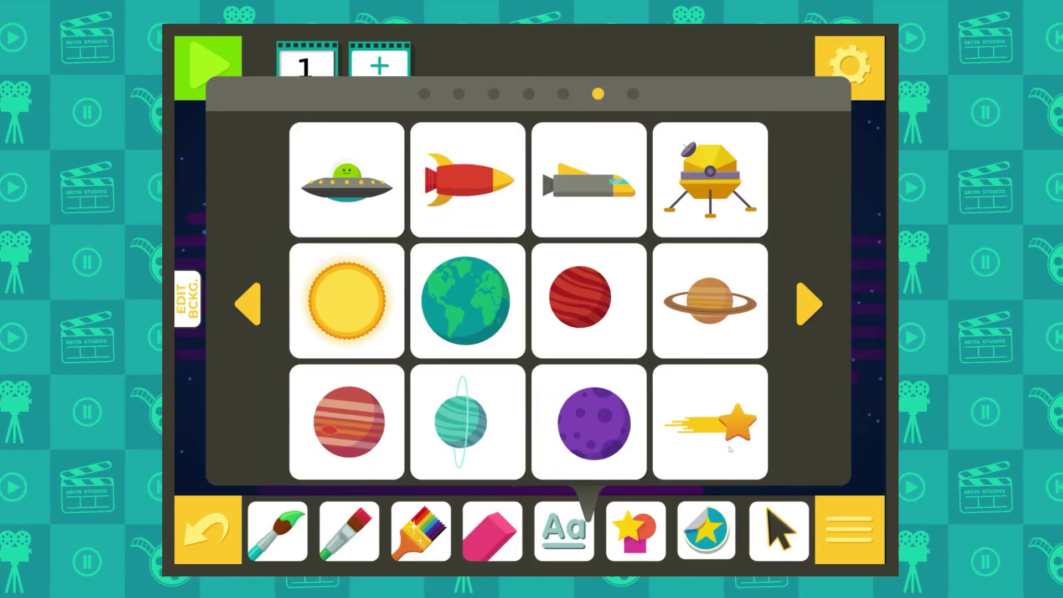
click(710, 422)
drag(308, 221, 259, 205)
click(295, 472)
- Place the UFO sticker in the centre of the scene
click(278, 531)
click(714, 528)
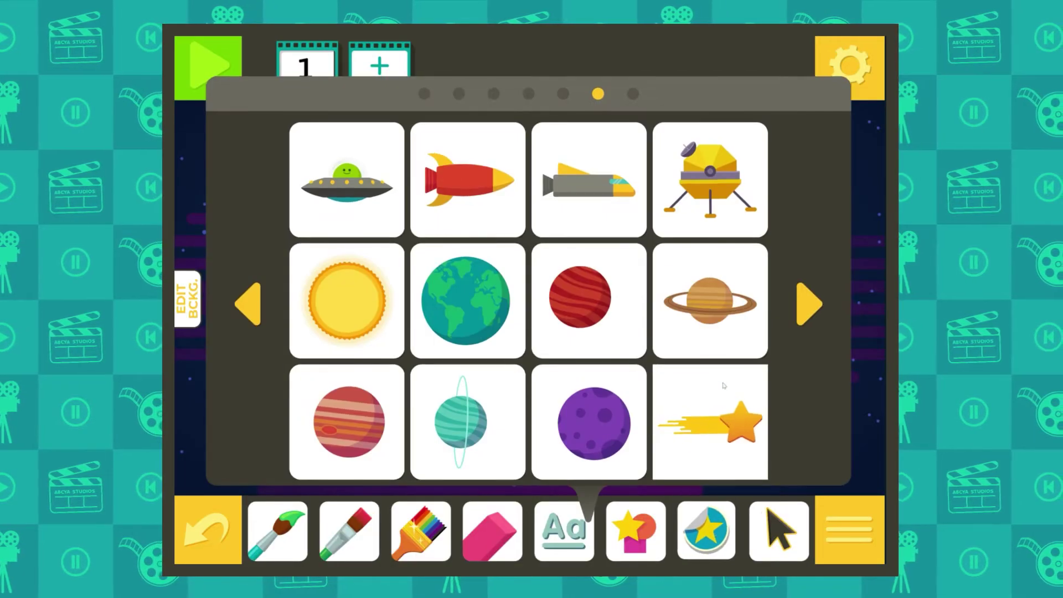
click(347, 179)
click(278, 531)
click(636, 529)
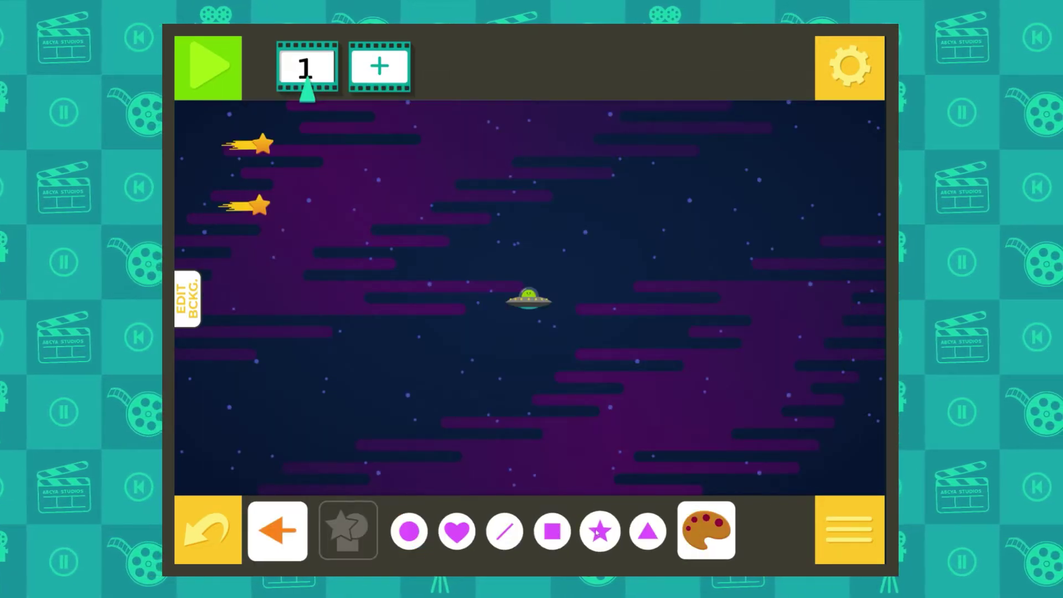
- Stamp a pink star, then a cyan star below it, near the upper left
click(705, 530)
click(639, 429)
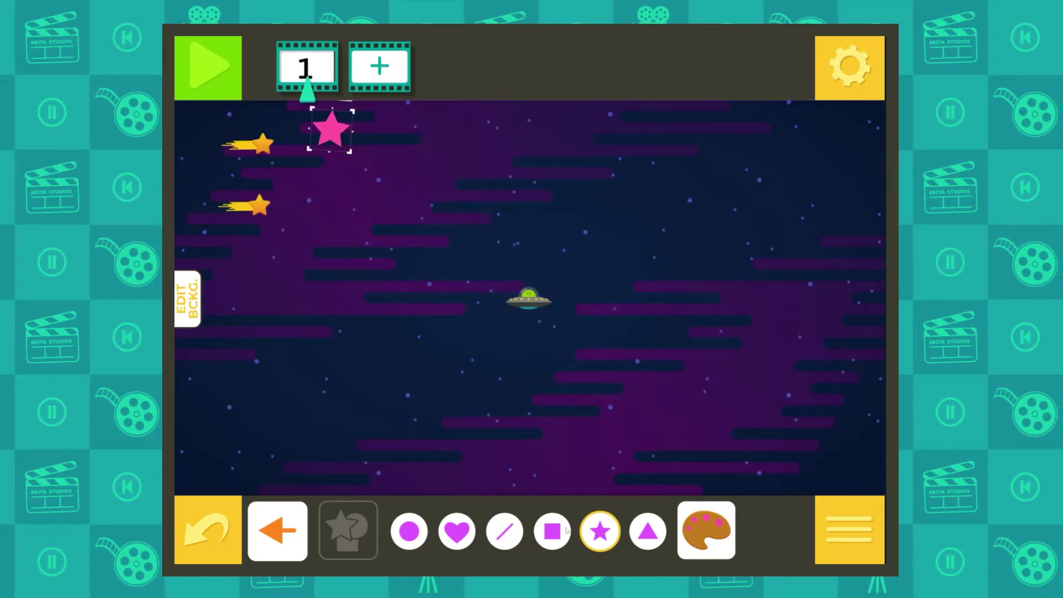
click(706, 530)
click(709, 180)
click(316, 182)
click(277, 530)
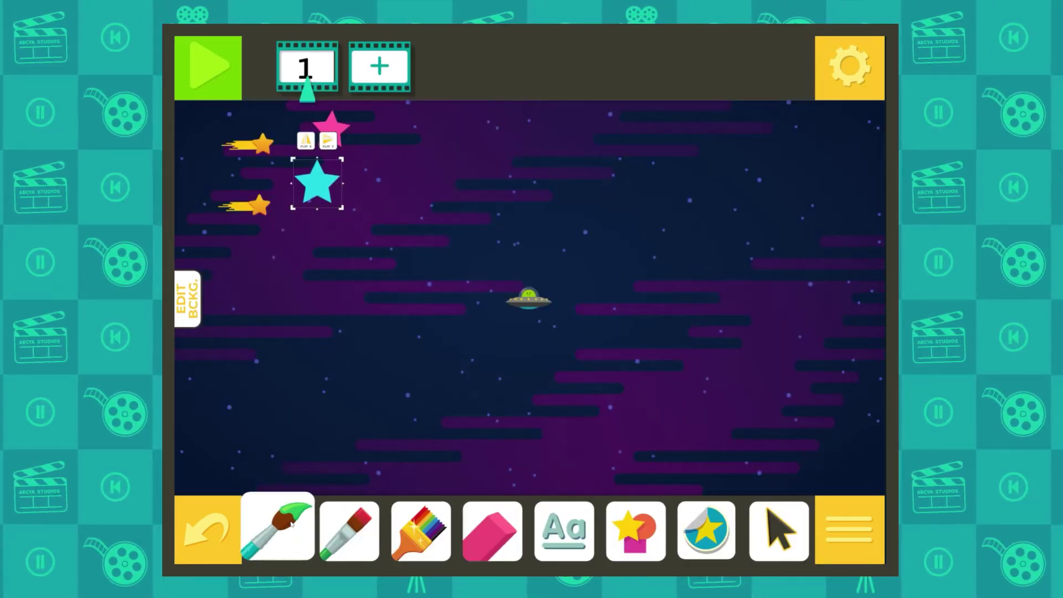
- Try the paintbrush, undo and redo the cyan squiggle, then try the eraser
click(277, 530)
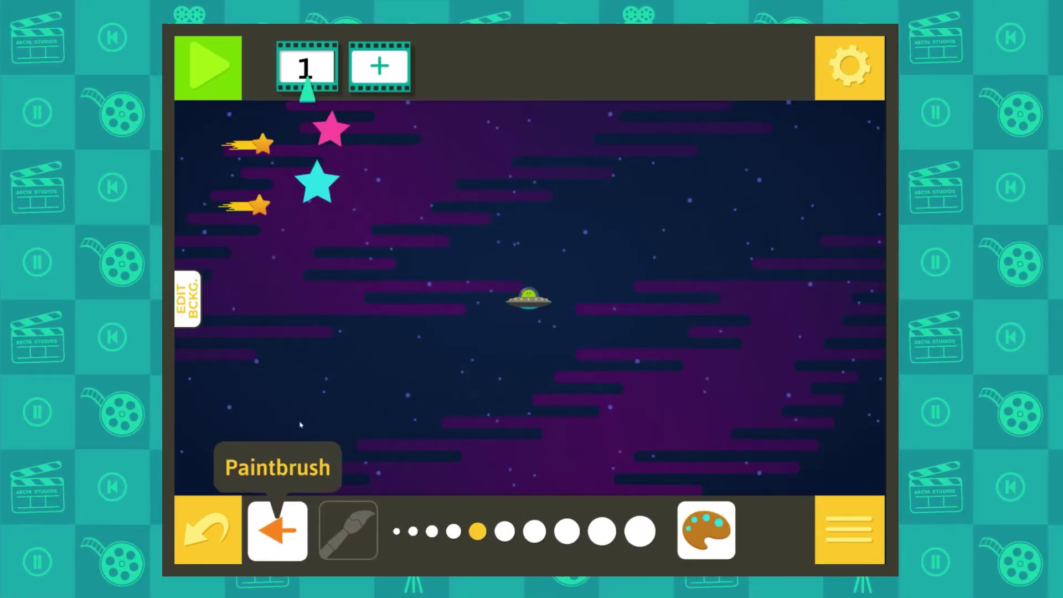
click(225, 525)
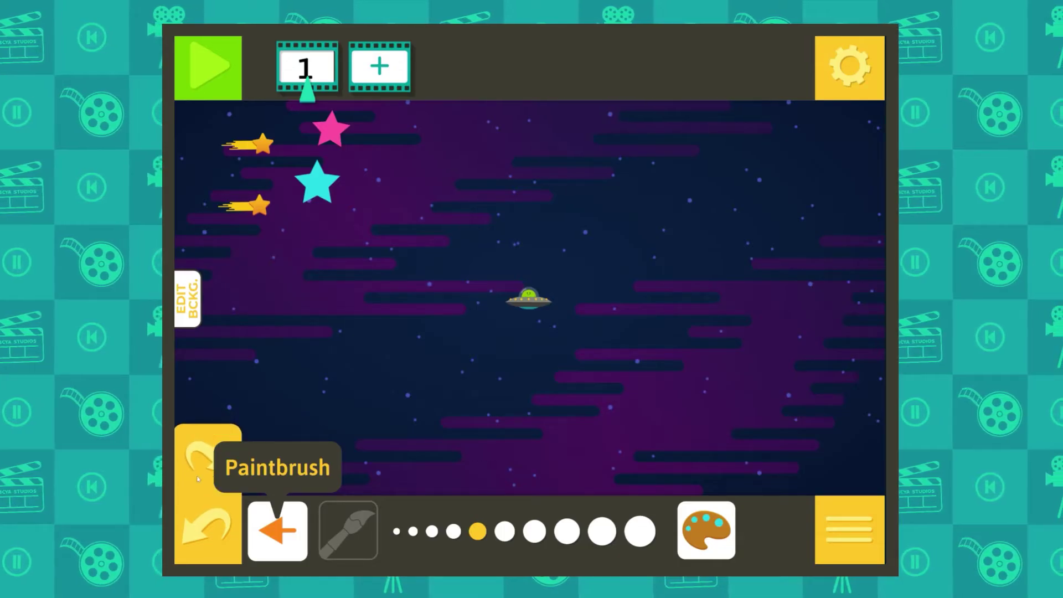
click(202, 452)
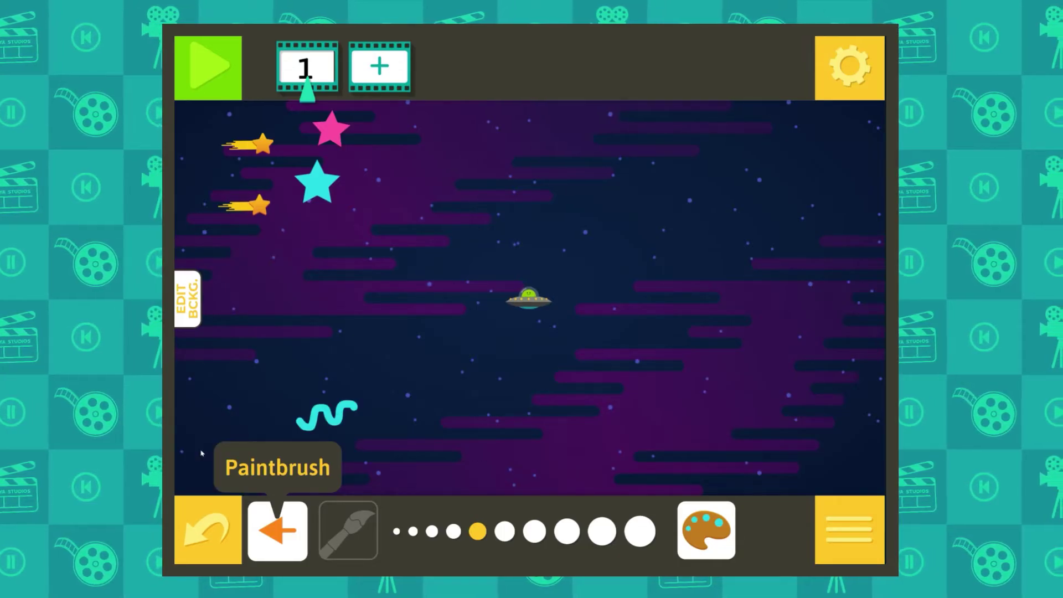
click(271, 525)
click(488, 529)
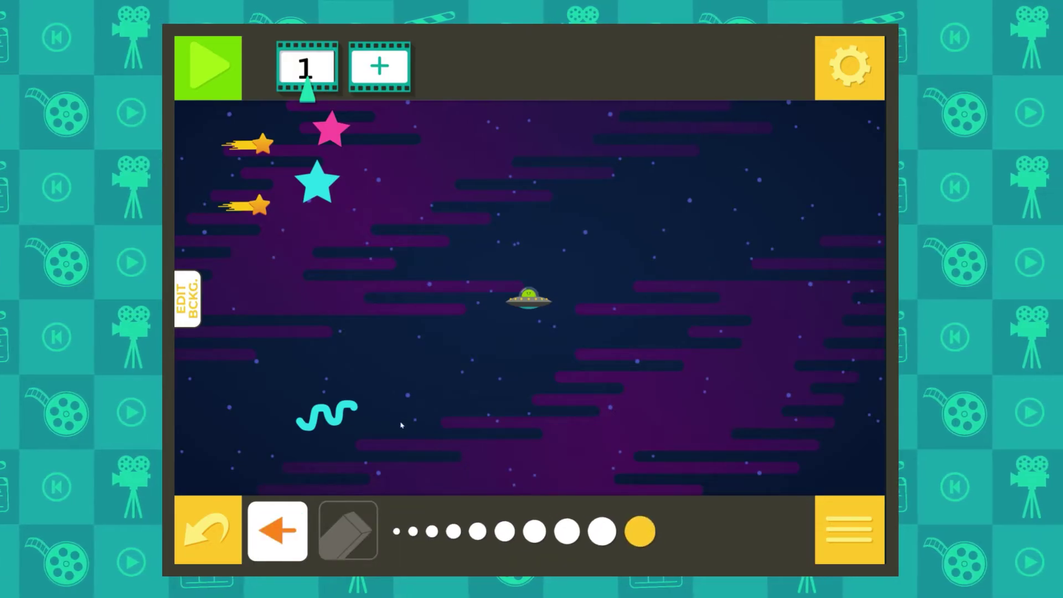
click(279, 528)
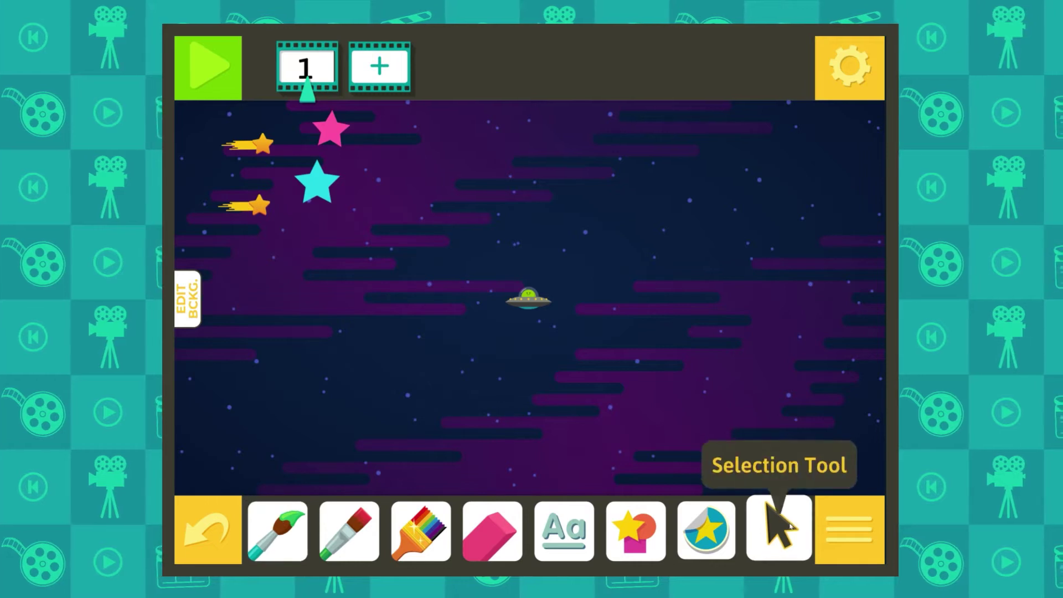
- Move the UFO and enlarge it to several times its size
click(779, 529)
click(529, 299)
drag(529, 299, 830, 448)
drag(693, 391, 560, 365)
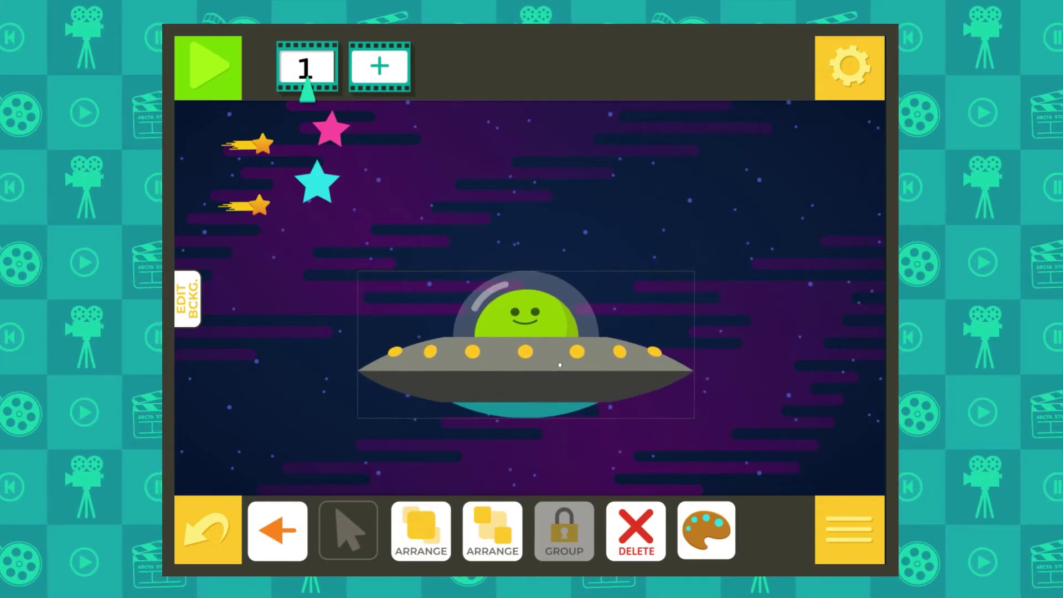
click(459, 234)
- Send the cyan and pink stars behind their shooting stars, grouping the cyan pair
drag(323, 191, 279, 206)
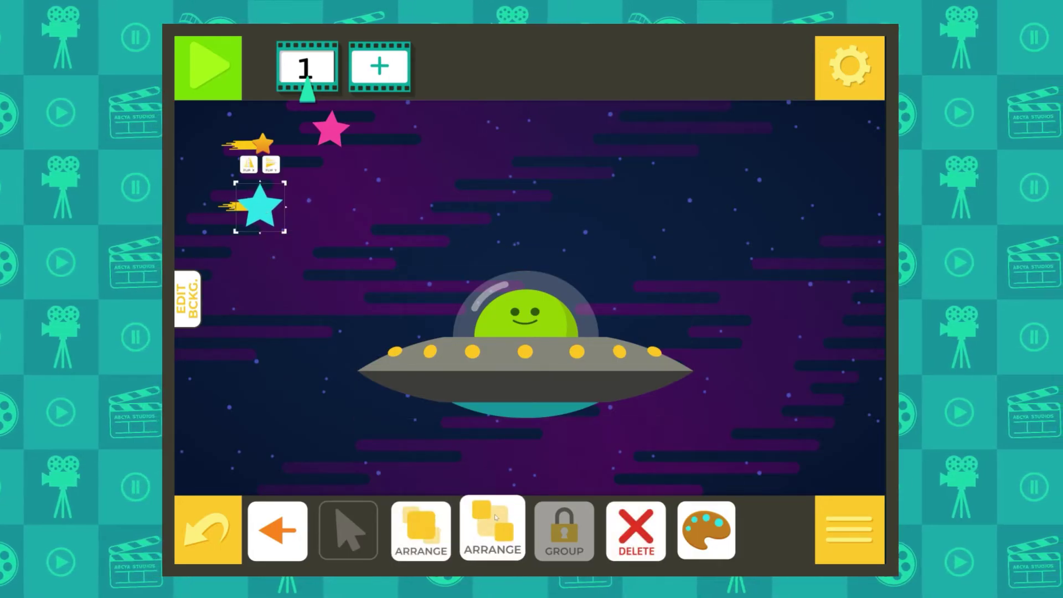
click(350, 253)
drag(338, 131, 280, 145)
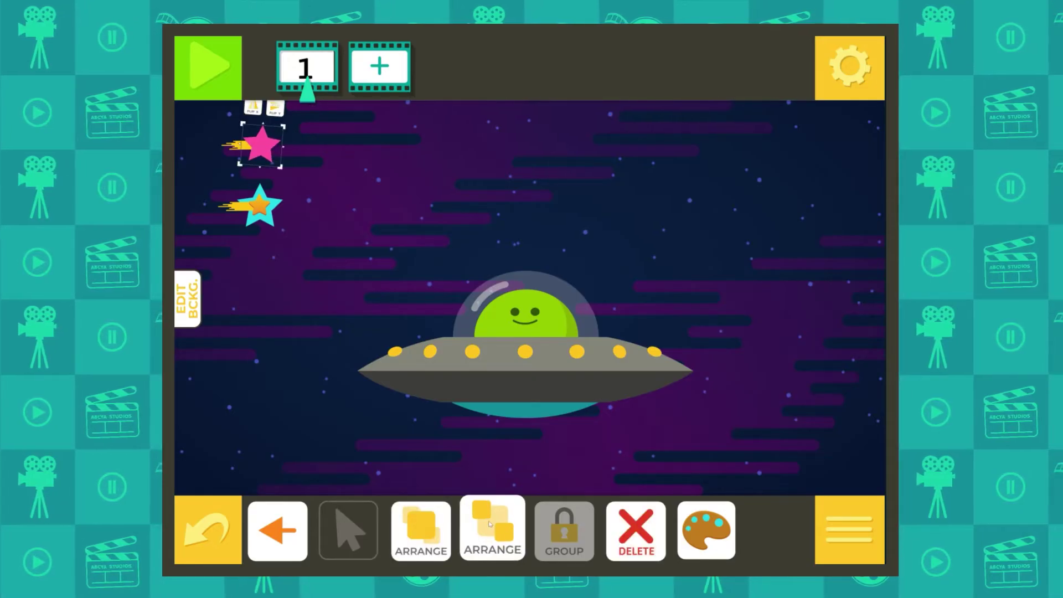
click(413, 343)
click(257, 208)
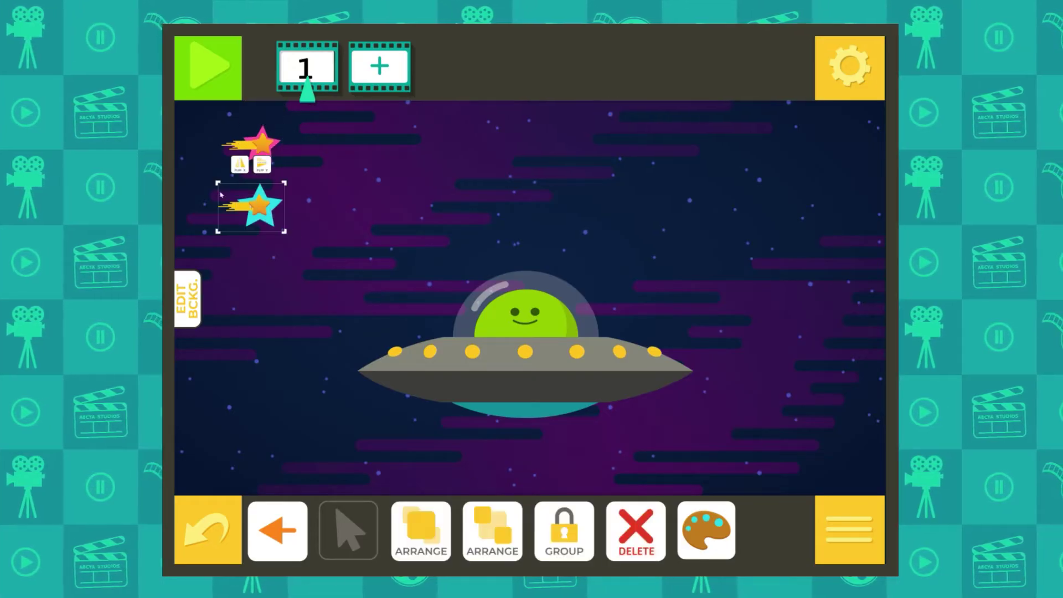
click(565, 530)
drag(285, 231, 307, 237)
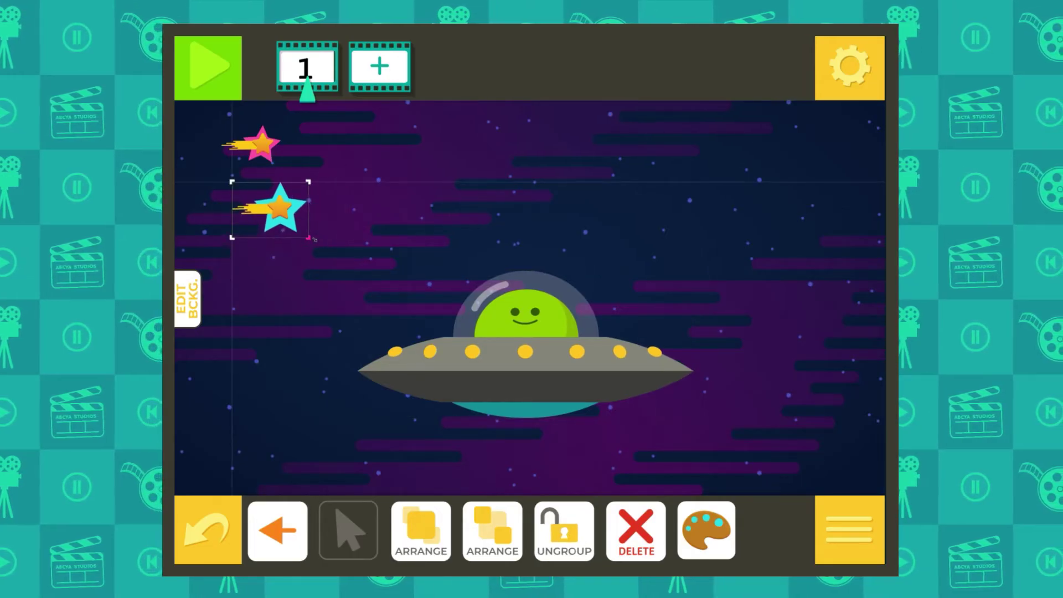
click(344, 160)
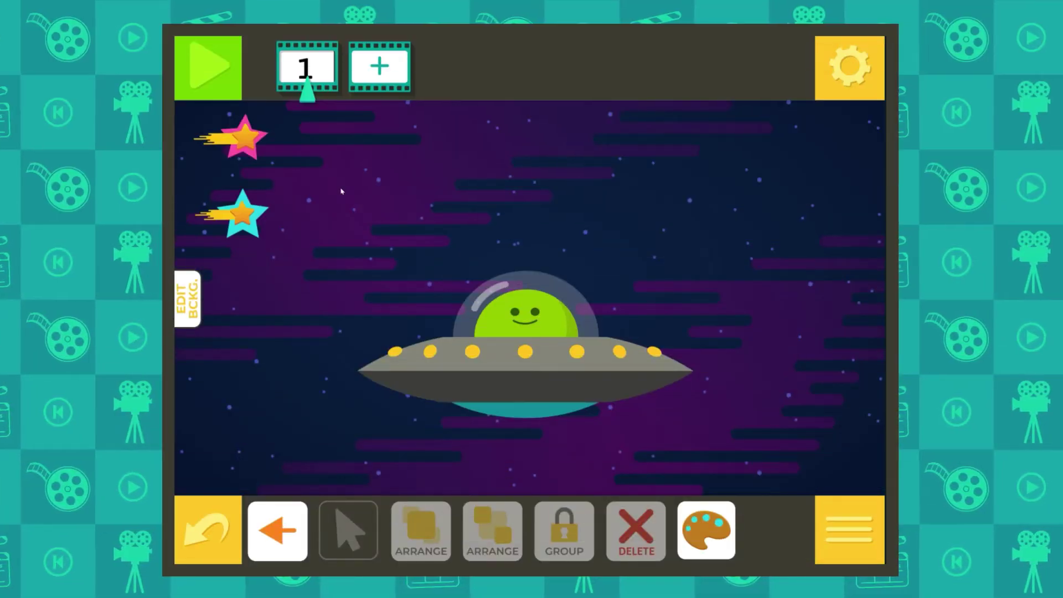
- Duplicate frame 1 into frames 2 and 3, nudging the UFO in each
click(307, 91)
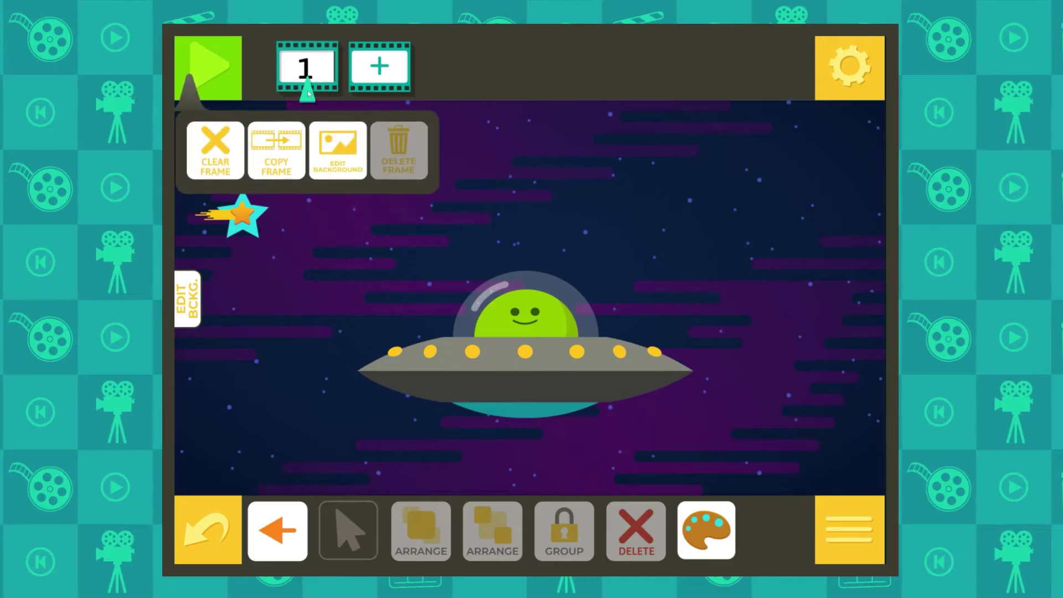
click(275, 149)
drag(535, 322, 535, 313)
click(387, 84)
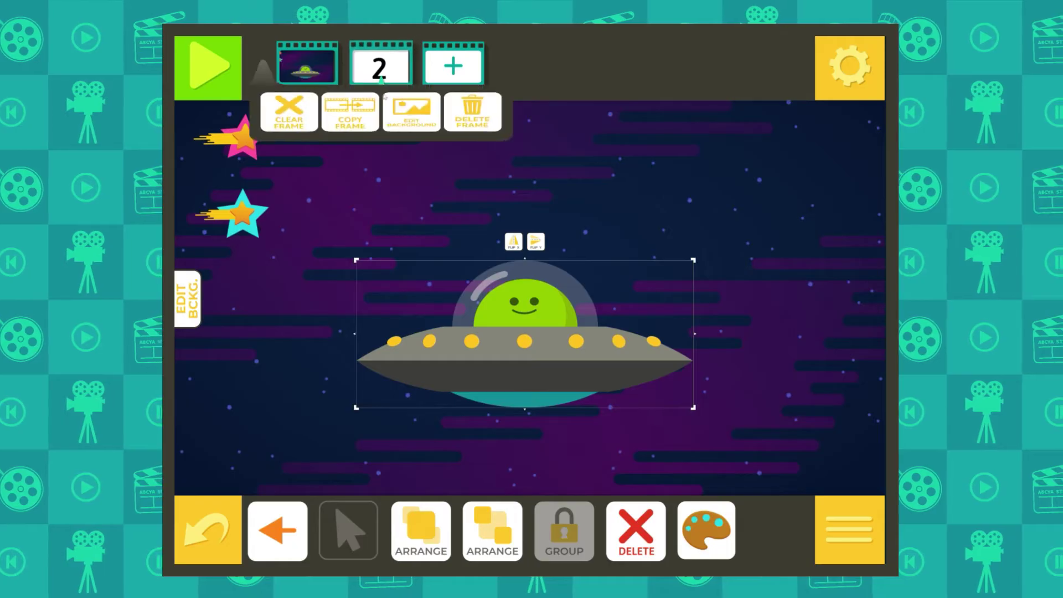
click(275, 148)
drag(536, 305, 533, 329)
- Keep copying frames to build the film strip up to frame 9
click(454, 69)
click(419, 150)
click(527, 69)
click(510, 148)
click(601, 69)
click(568, 145)
click(674, 67)
click(650, 141)
click(674, 67)
click(657, 147)
click(675, 67)
click(648, 146)
- Lower the UFO slightly in frame 9 and play the animation from the start
click(552, 195)
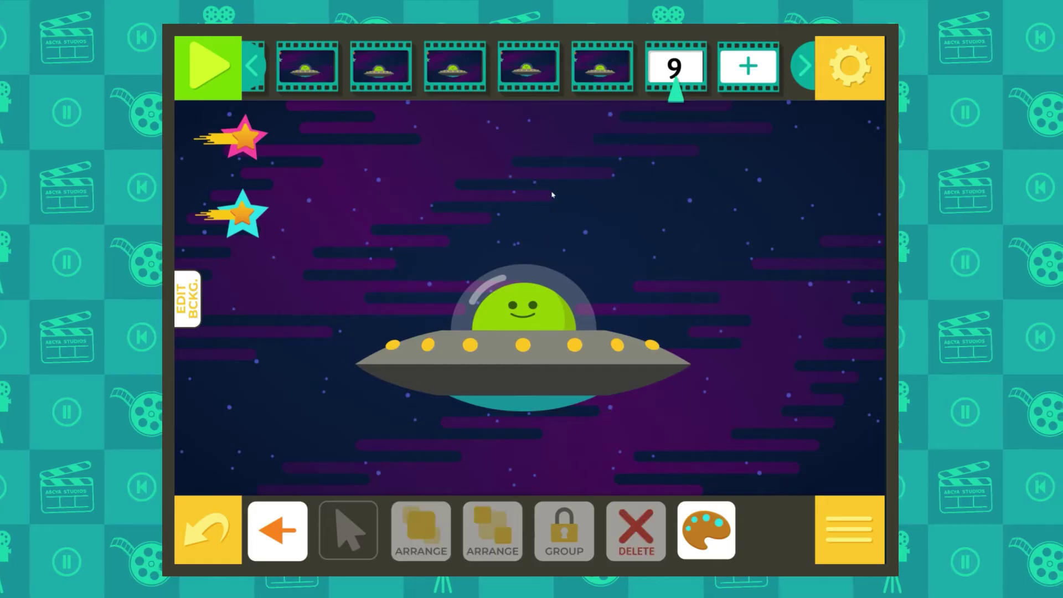
click(213, 62)
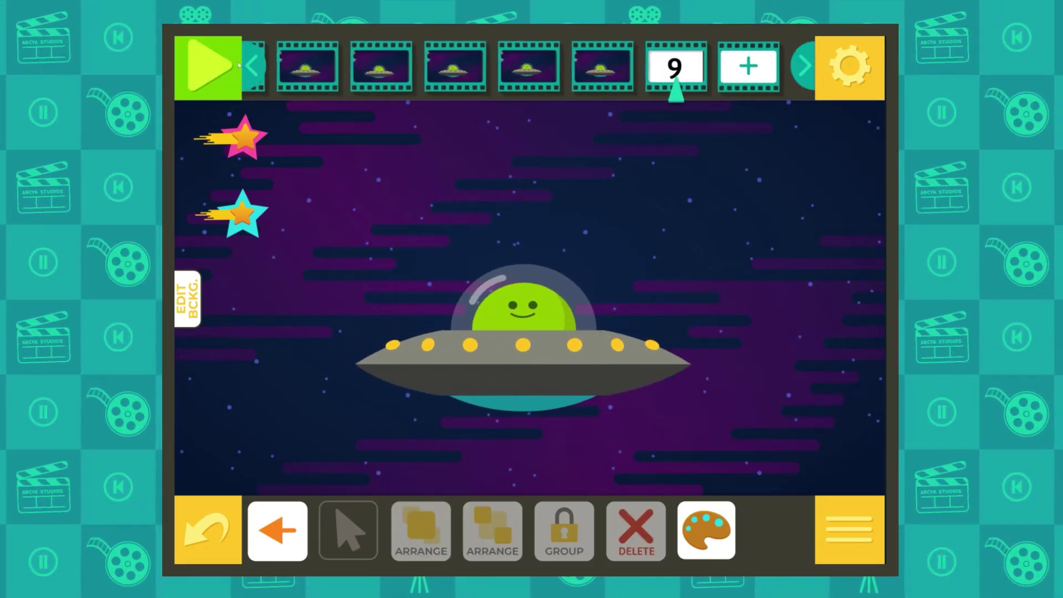
click(242, 139)
- Move the pink shooting star progressively further right in frames 2 to 5
click(381, 68)
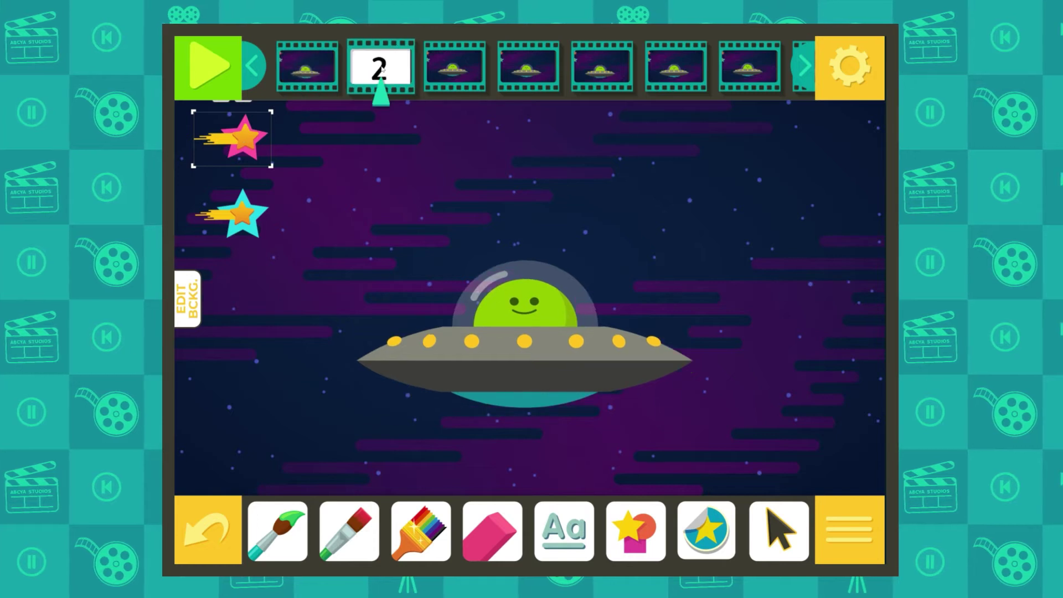
drag(249, 141, 386, 137)
click(430, 75)
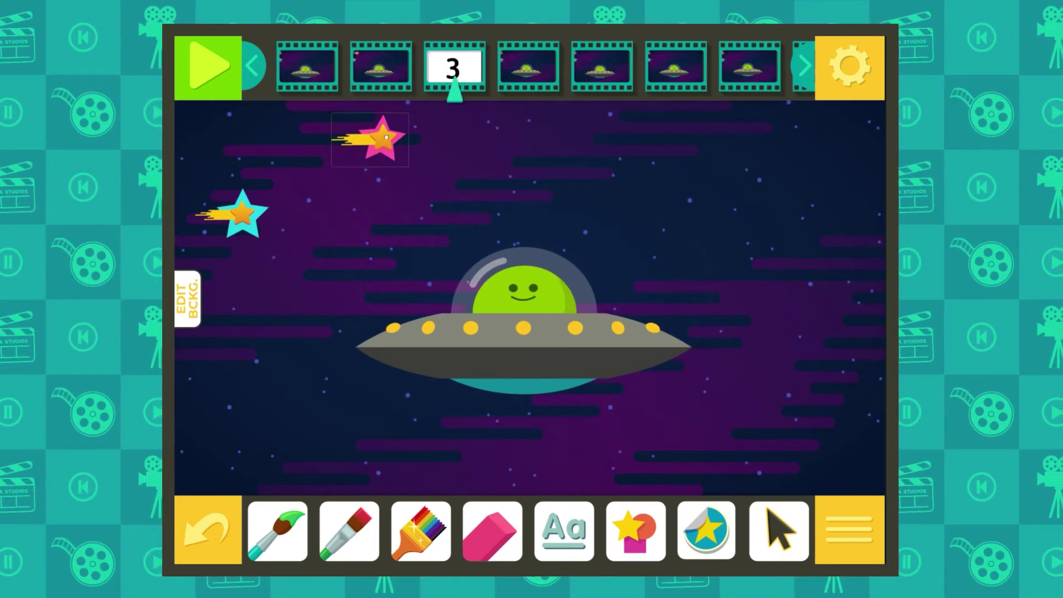
click(527, 69)
drag(252, 139, 487, 139)
click(602, 67)
drag(249, 138, 595, 138)
- Continue shifting the pink shooting star further right in frames 6 to 9
click(675, 70)
click(254, 137)
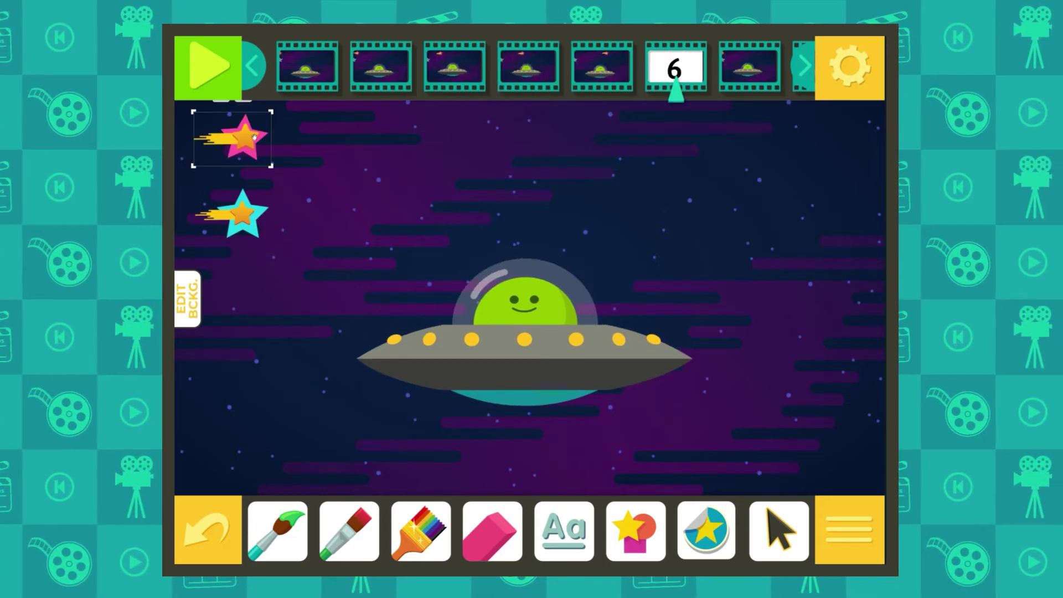
drag(254, 137, 671, 139)
click(749, 68)
drag(253, 137, 818, 140)
click(602, 67)
click(676, 67)
drag(247, 139, 878, 143)
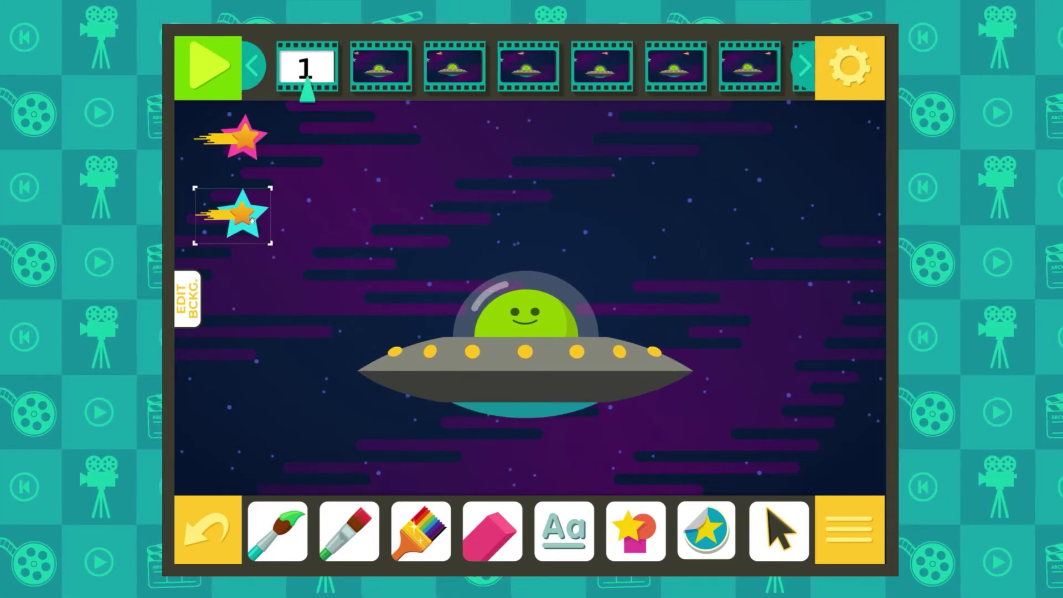
- Slide the cyan shooting star progressively right in frames 2 to 5
click(382, 65)
drag(255, 217, 388, 217)
click(454, 66)
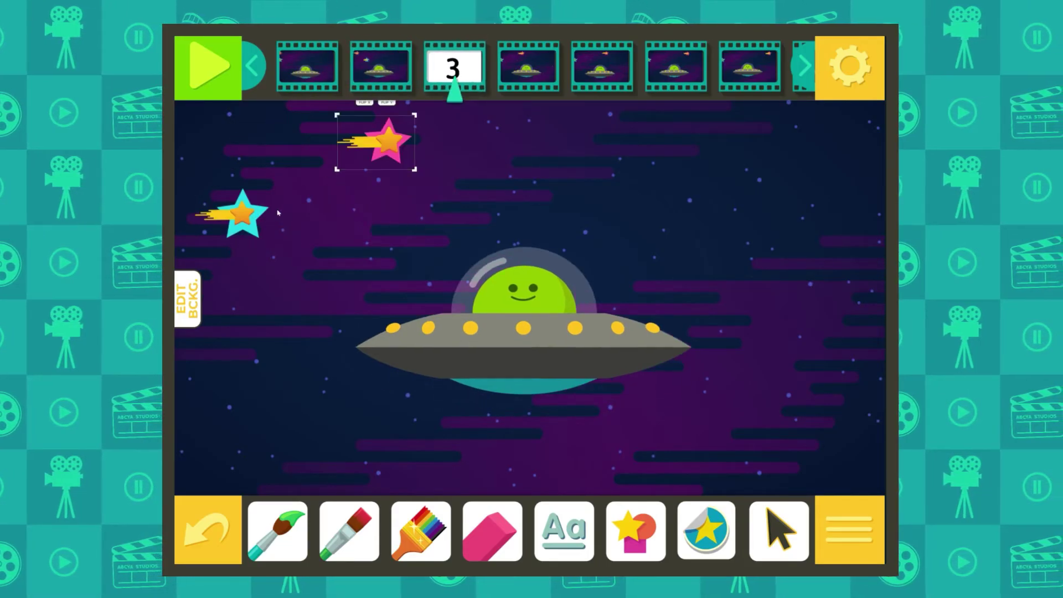
drag(271, 216, 622, 214)
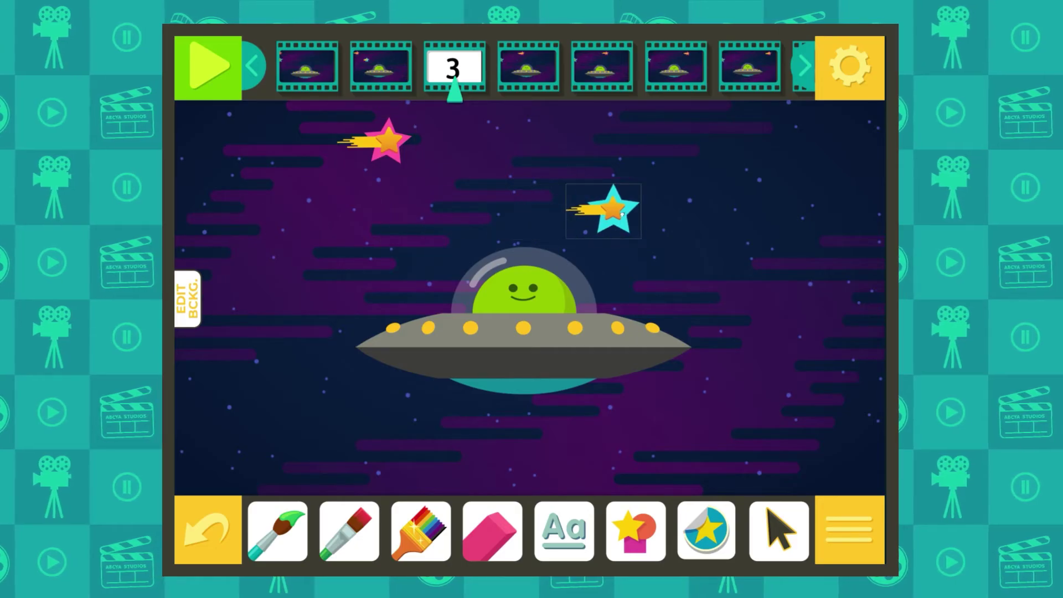
click(541, 70)
drag(271, 217, 744, 217)
click(602, 65)
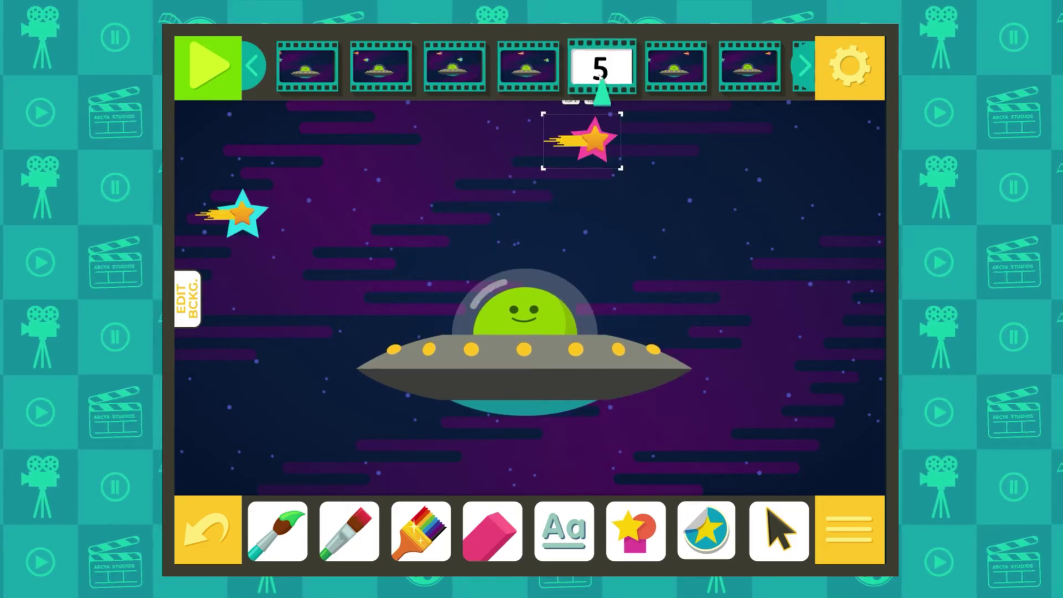
drag(260, 221, 913, 222)
- Select and delete the cyan star in frames 6 to 8
click(675, 65)
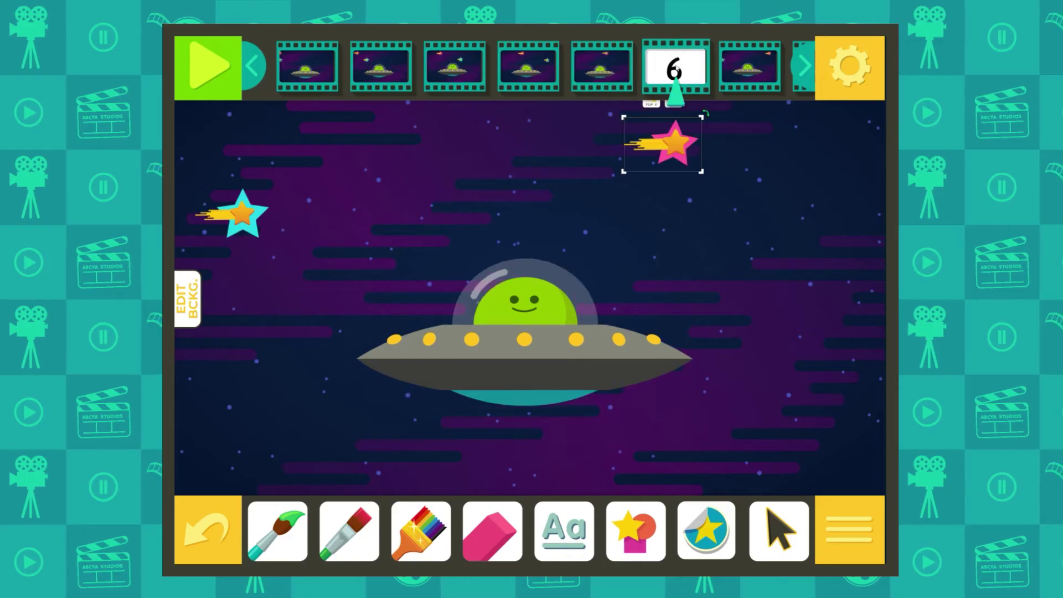
click(252, 219)
click(778, 529)
click(749, 65)
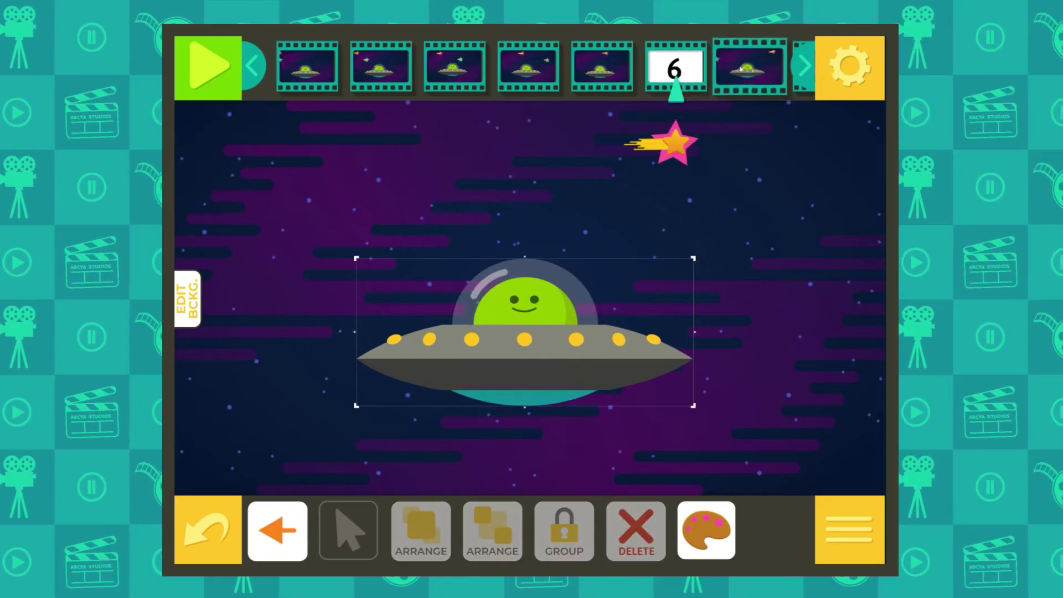
click(250, 220)
click(646, 525)
click(602, 65)
click(244, 216)
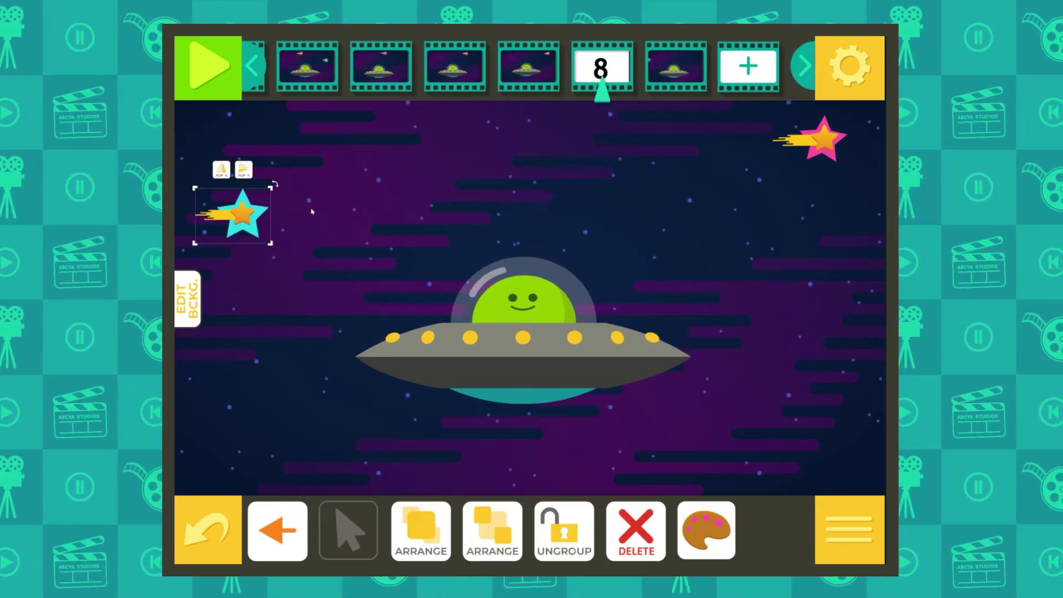
click(637, 529)
click(675, 65)
- Delete frame 9's cyan star, then play and stop the animation
click(242, 215)
click(637, 529)
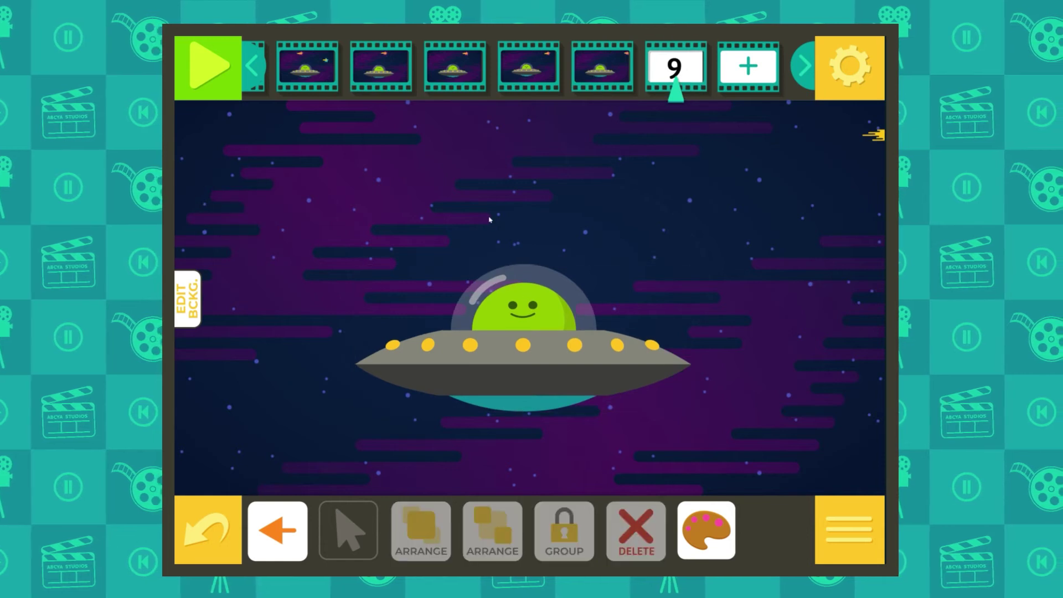
click(209, 67)
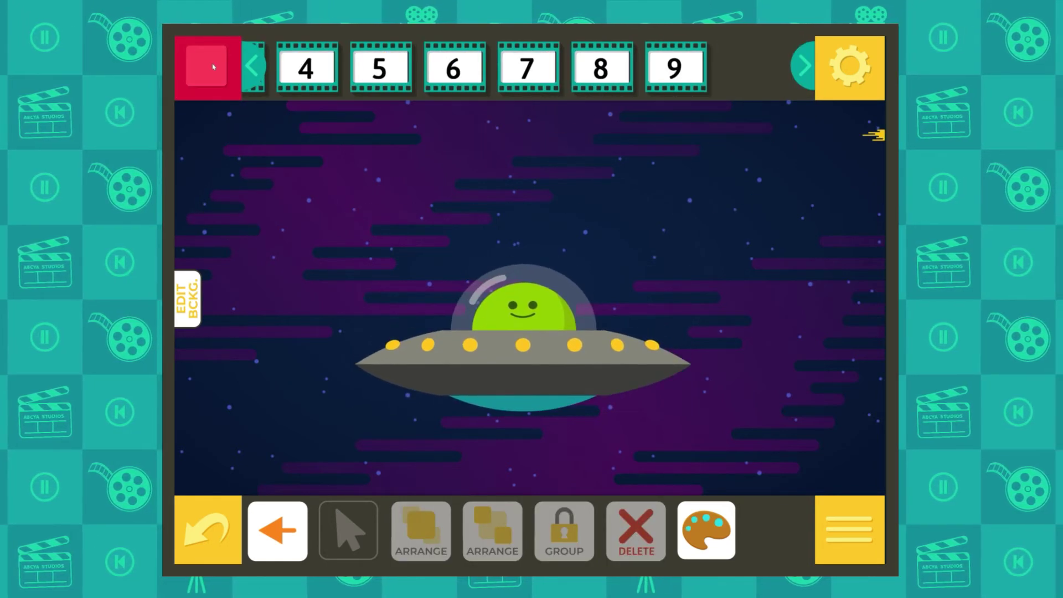
click(213, 66)
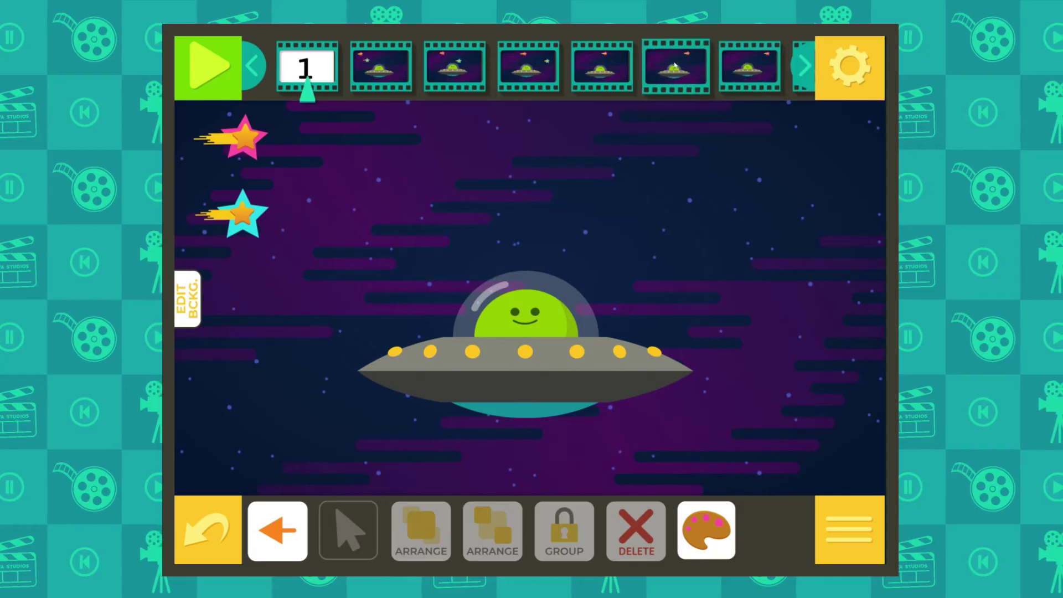
- Return to frame 6 and bring up the animation settings
mouse_move(672, 62)
mouse_down()
mouse_move(578, 57)
mouse_move(729, 53)
mouse_move(663, 47)
mouse_up()
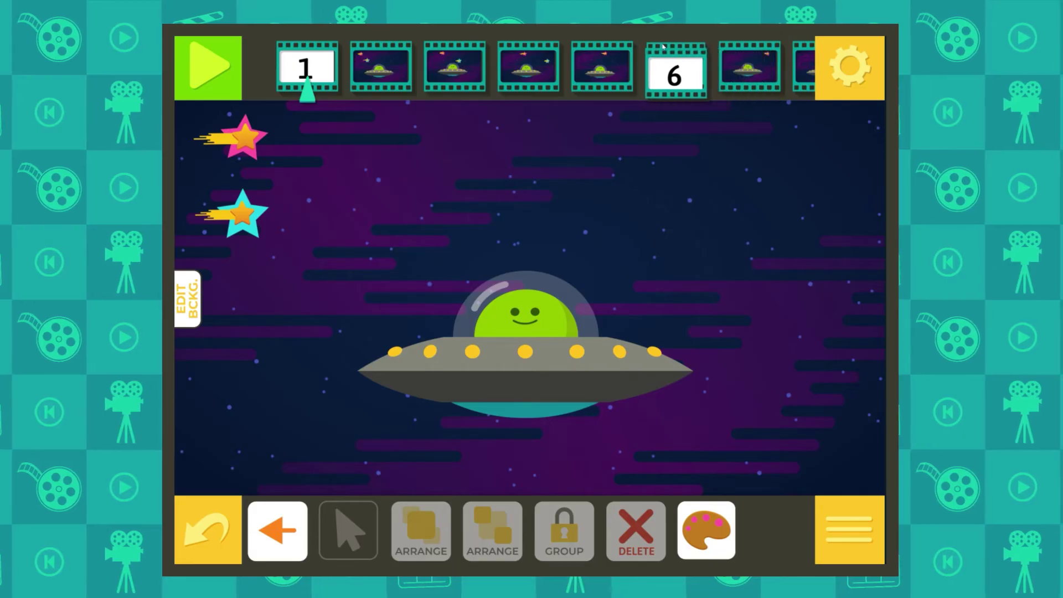
click(663, 46)
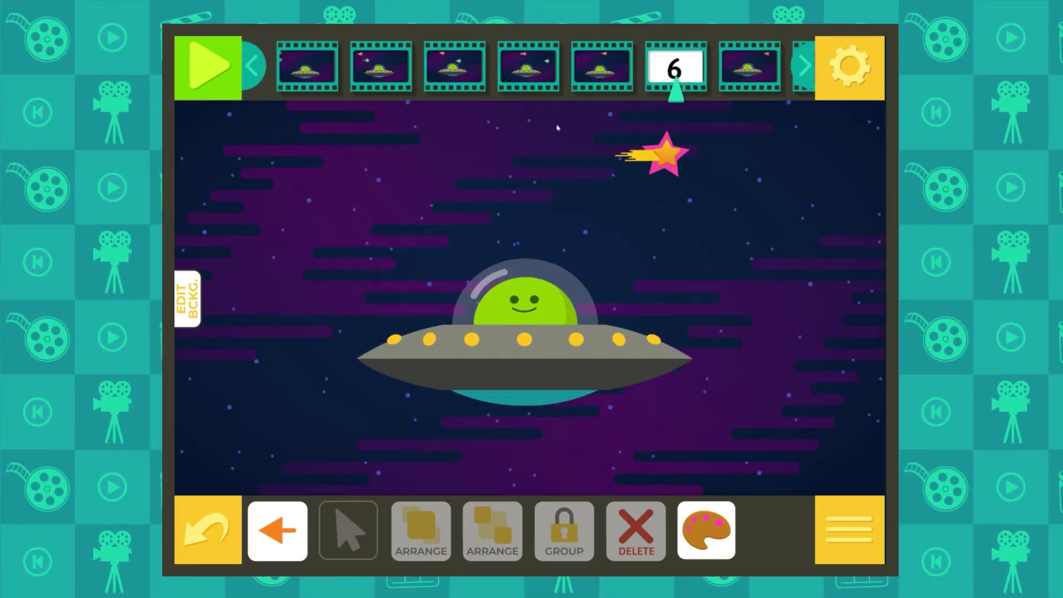
click(826, 72)
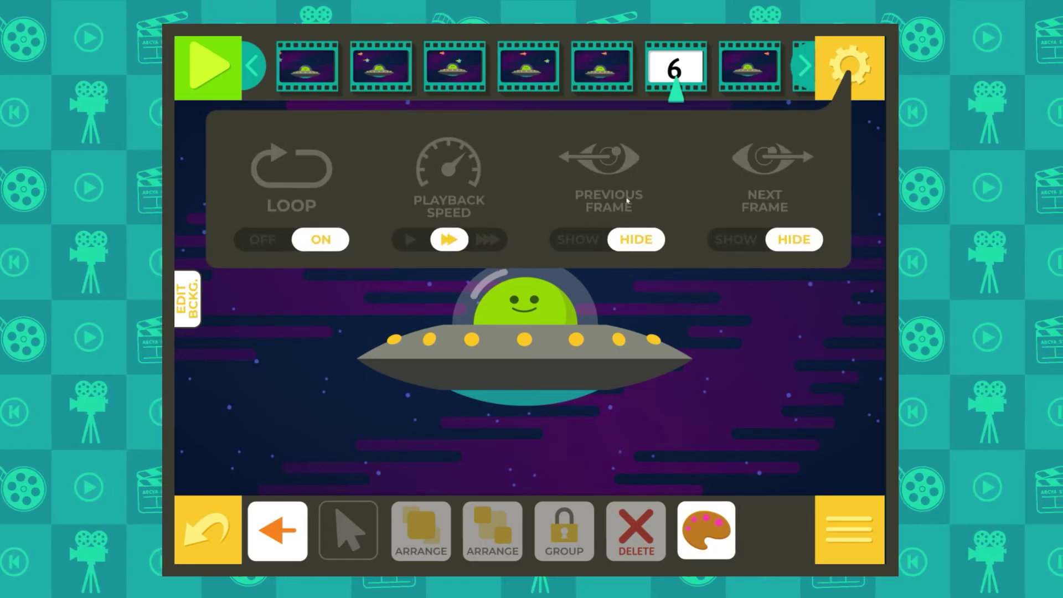
- Set both Previous Frame and Next Frame overlays to SHOW, then close settings
click(590, 238)
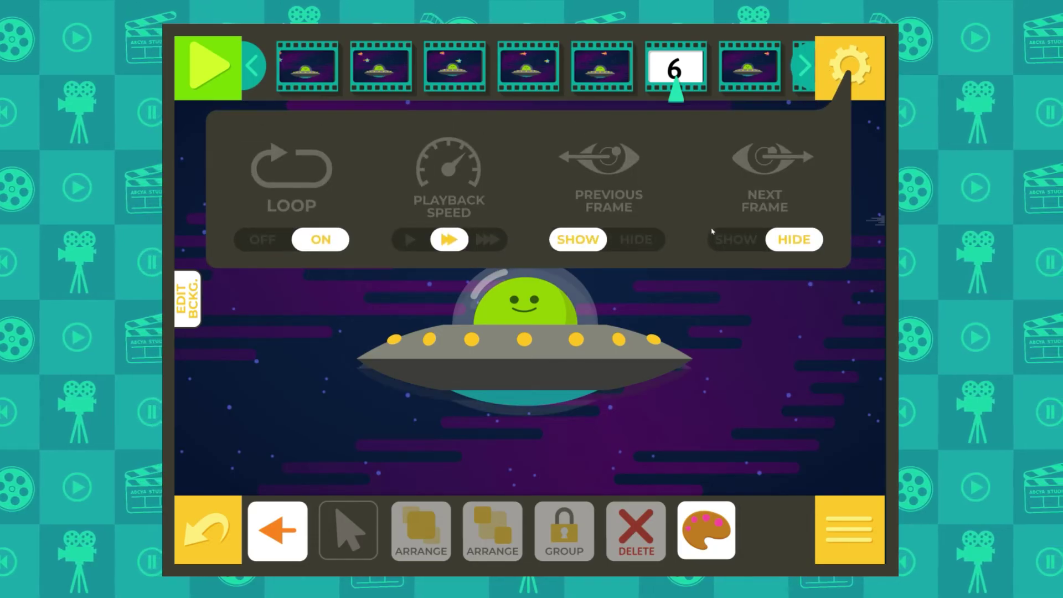
click(741, 239)
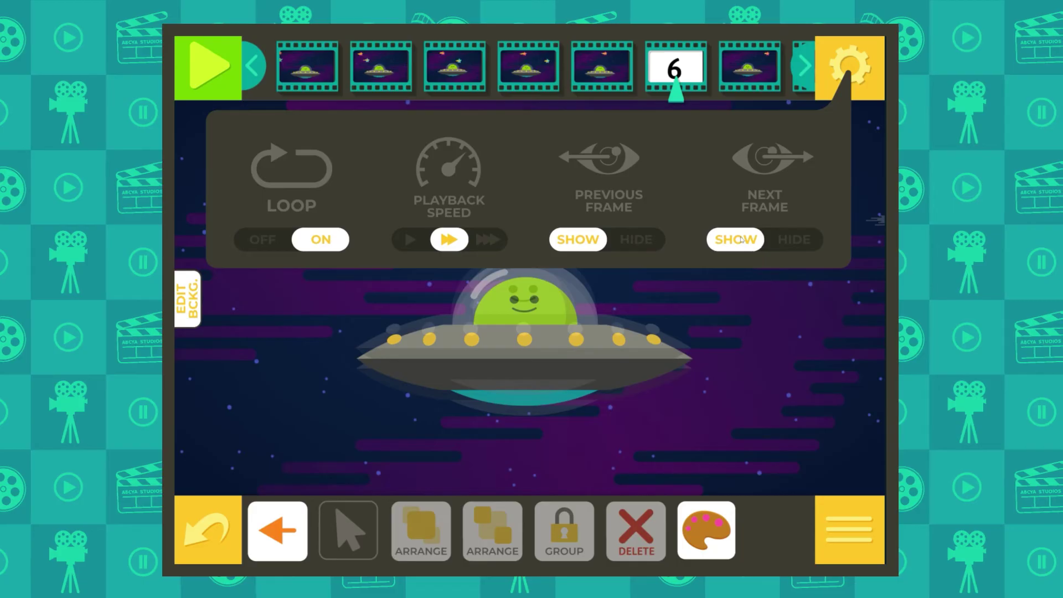
click(851, 65)
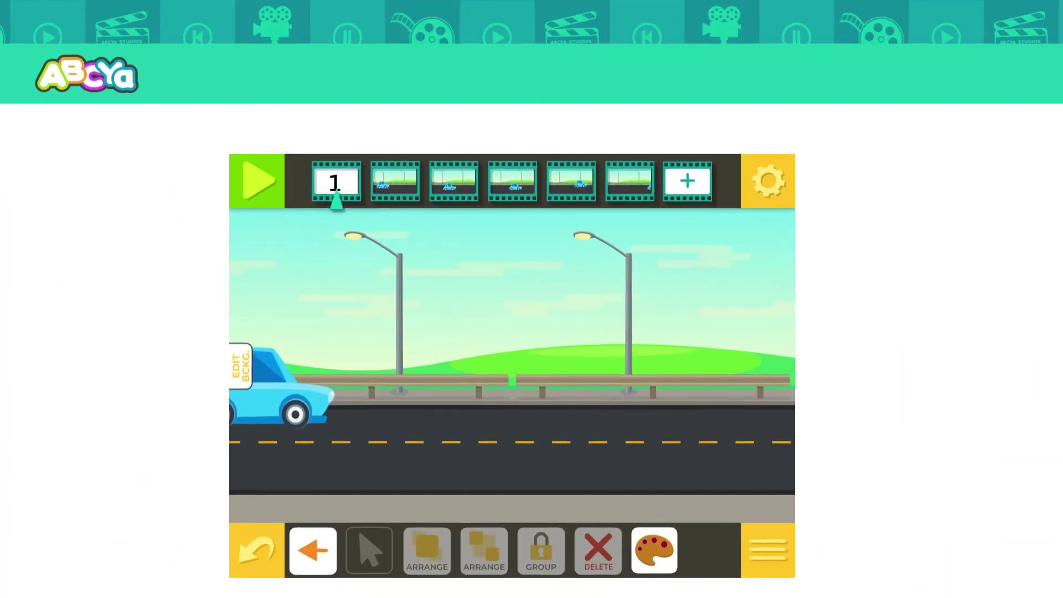
- Play the car animation, then stop it
scroll(531, 299, down, 1)
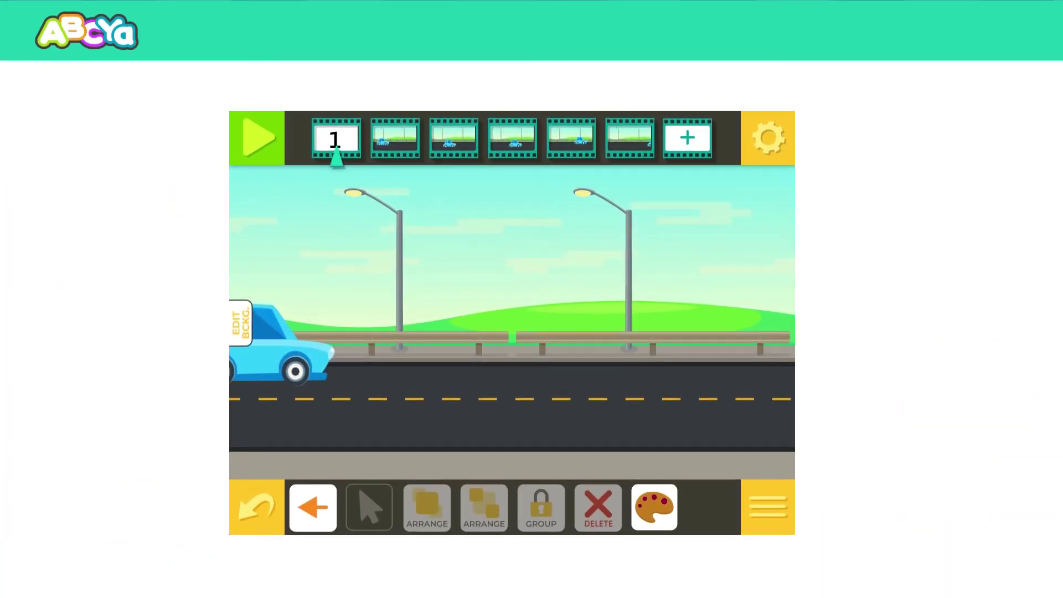
click(255, 139)
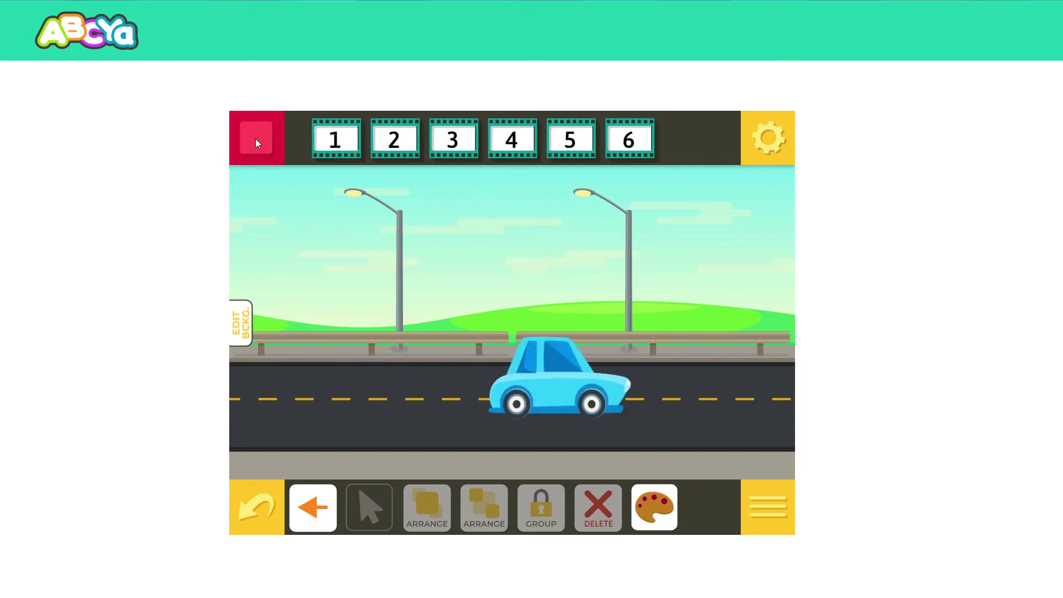
click(255, 139)
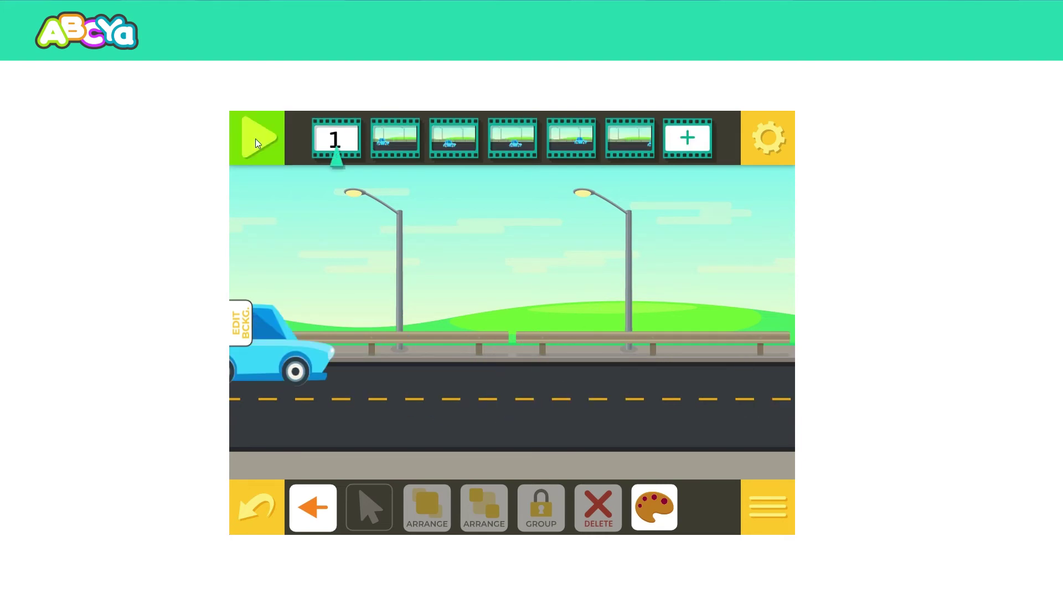
- Turn on the next-frame ghost and nudge the blue car slightly down the road
click(769, 150)
click(677, 275)
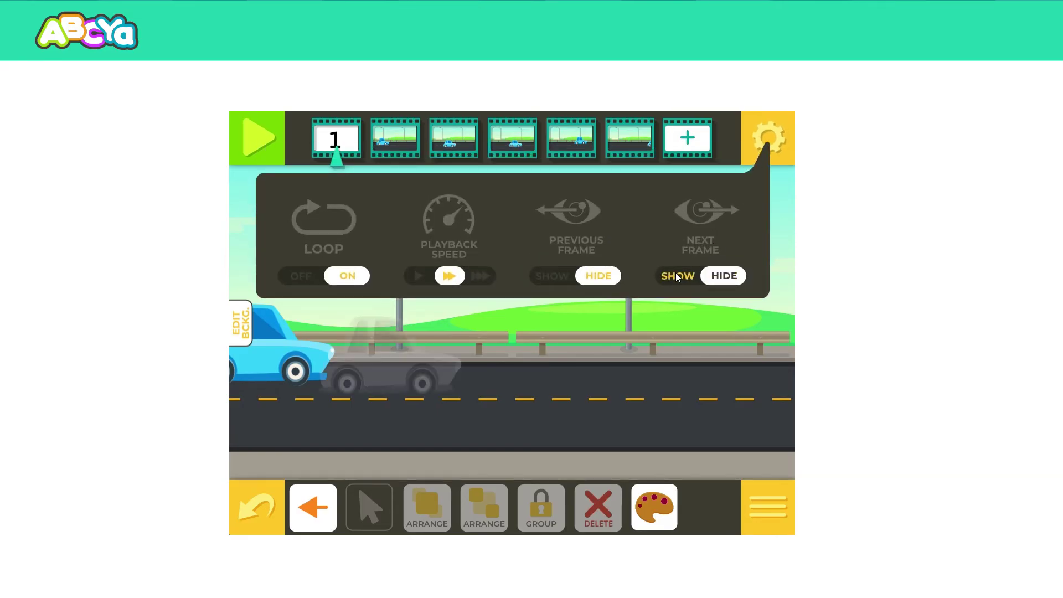
click(771, 133)
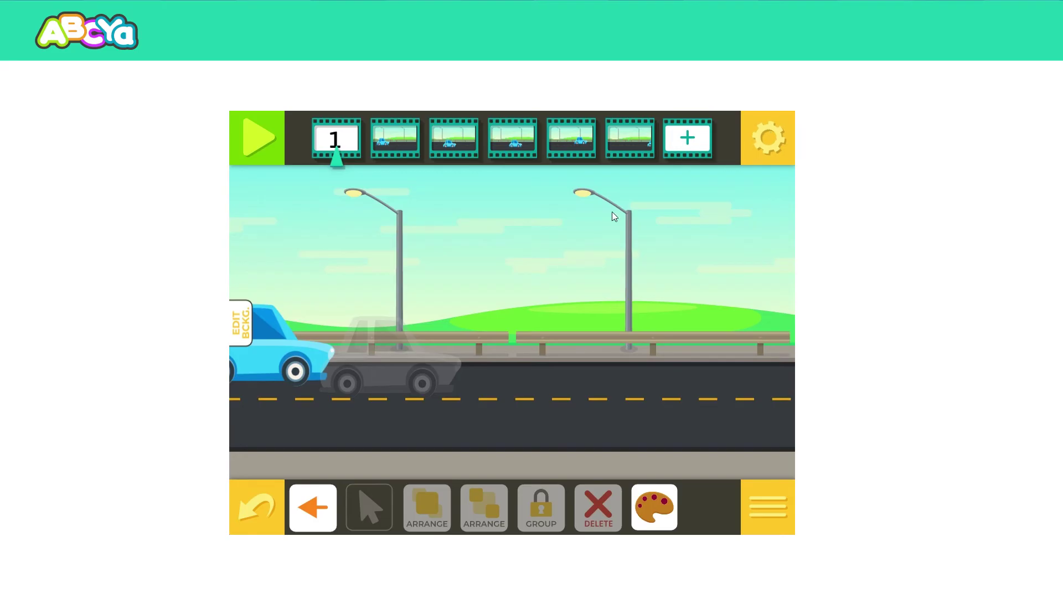
drag(318, 369, 317, 382)
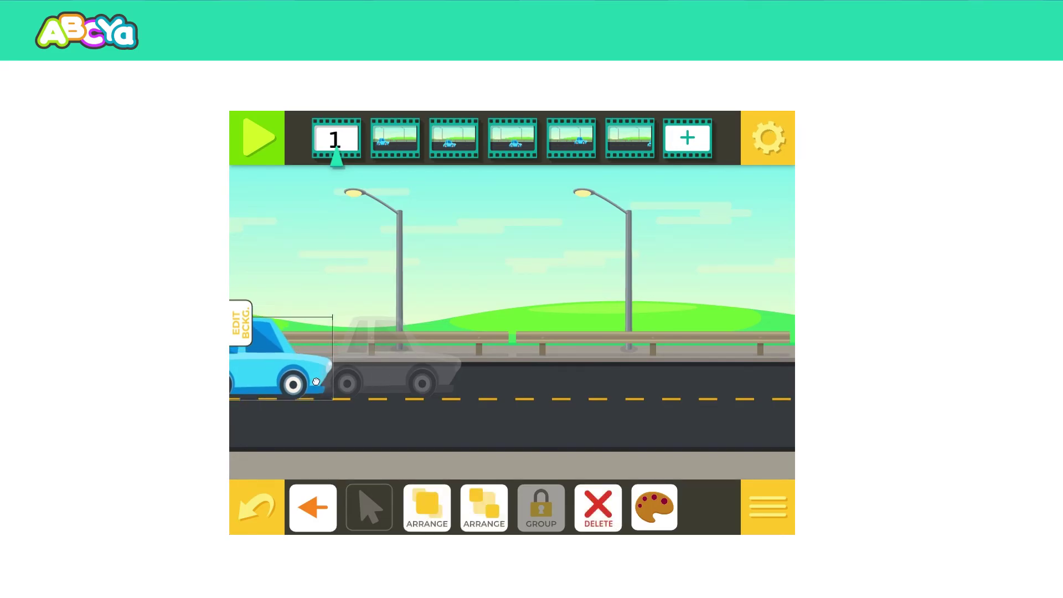
- Show the previous-frame ghost and move frame 3's blue car further right
click(416, 157)
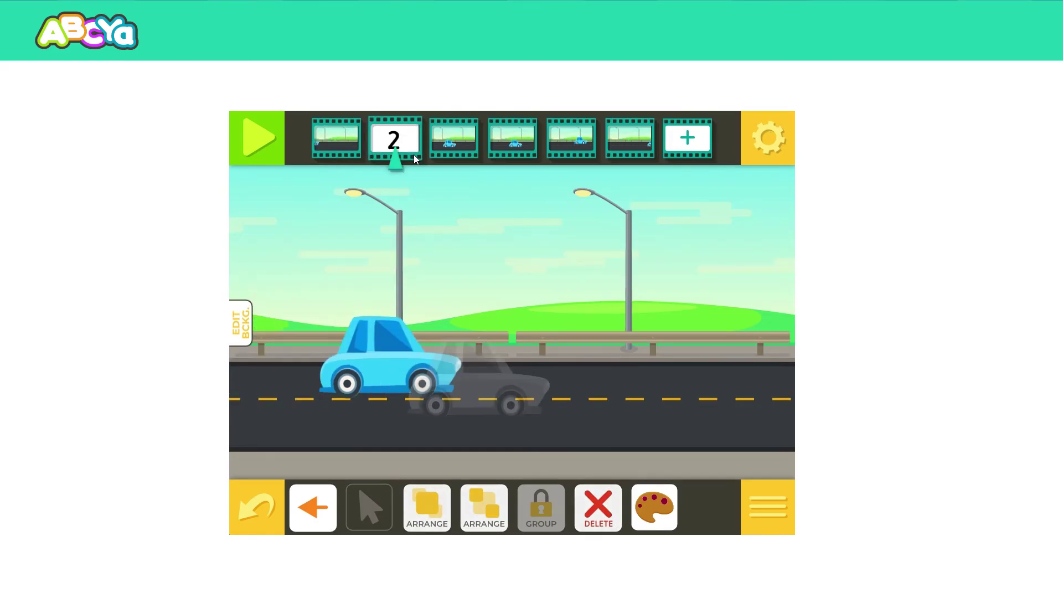
click(772, 152)
click(559, 277)
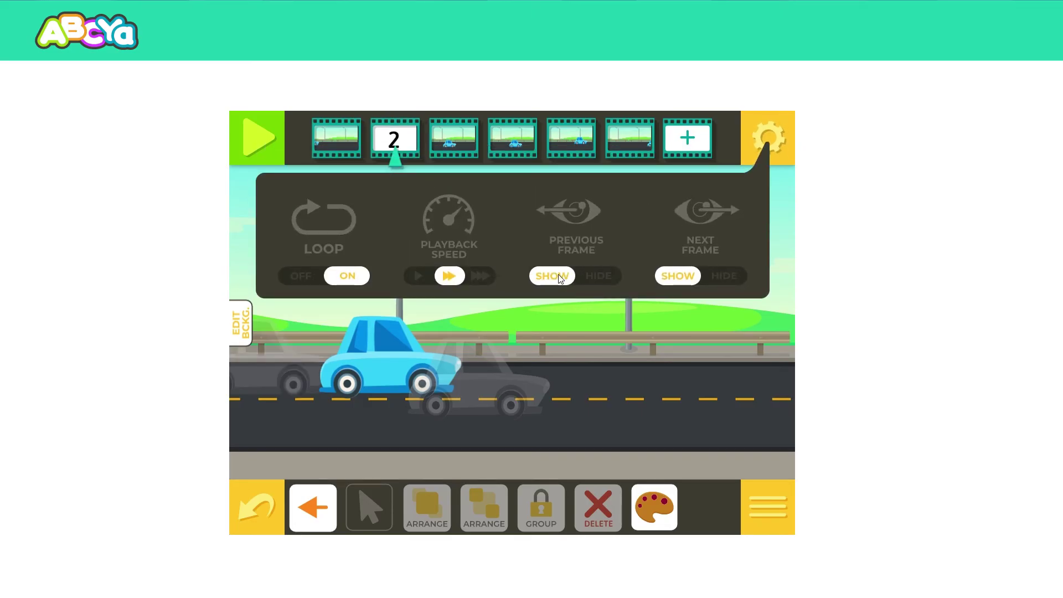
click(775, 143)
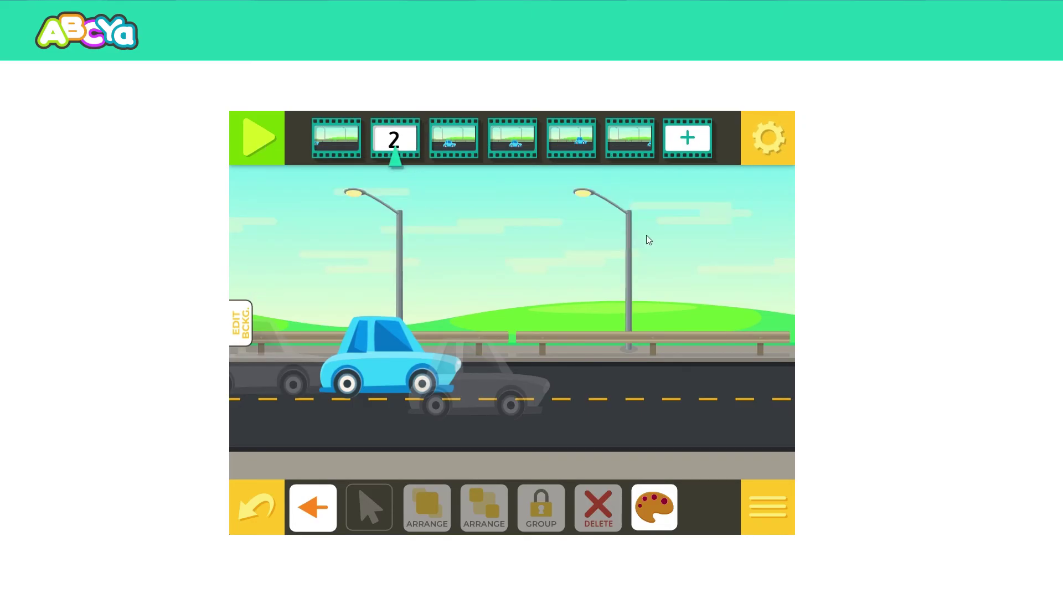
click(476, 136)
click(515, 371)
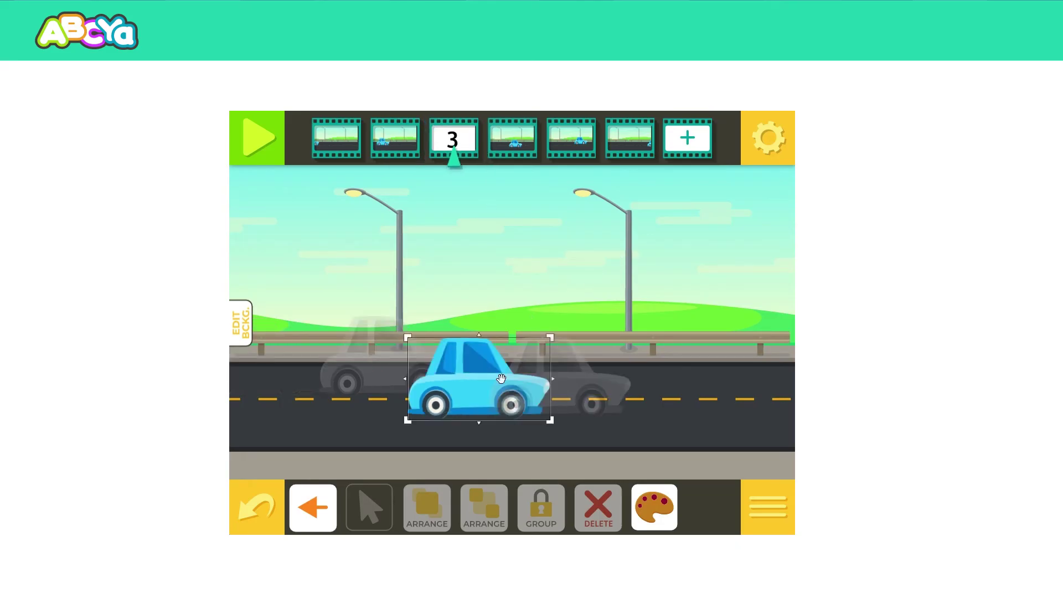
drag(515, 371, 682, 385)
- Push the blue car toward the right edge in frame 6
click(531, 158)
click(570, 140)
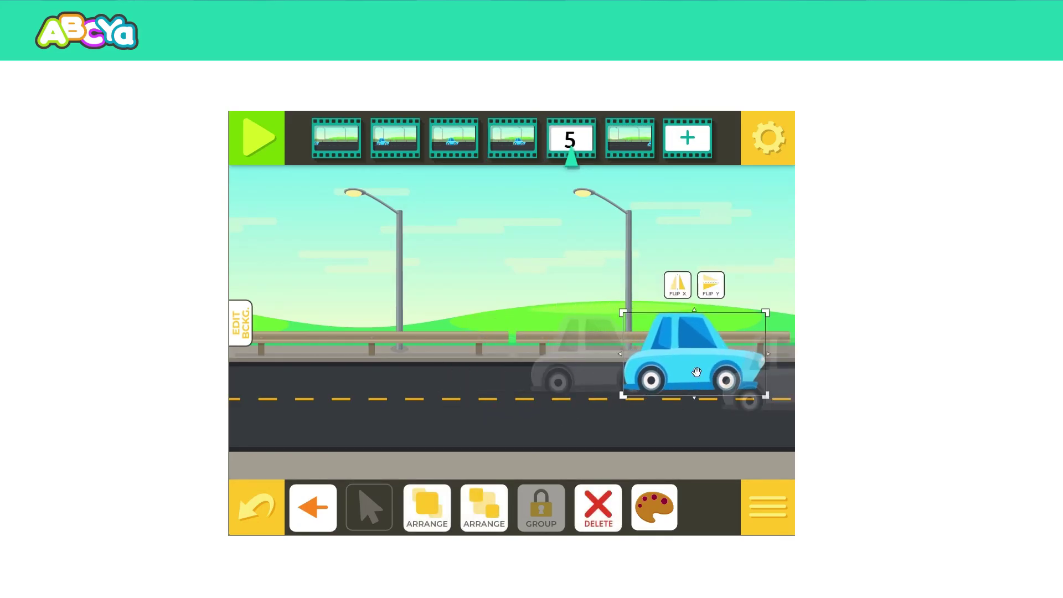
click(629, 138)
click(787, 381)
drag(786, 381, 787, 383)
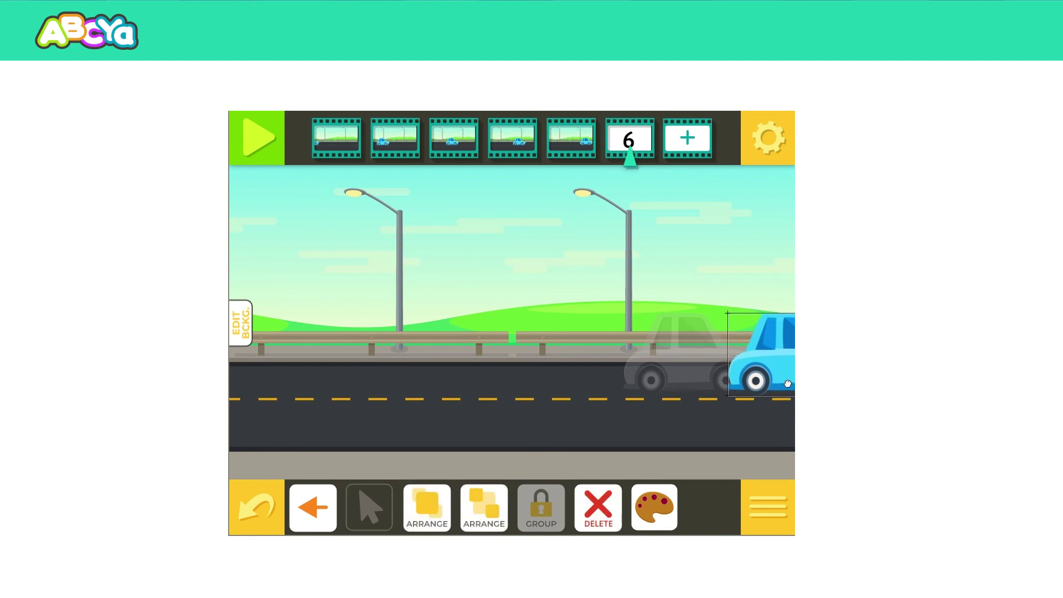
click(688, 273)
- Hide the previous-frame ghost and play the car animation
click(765, 147)
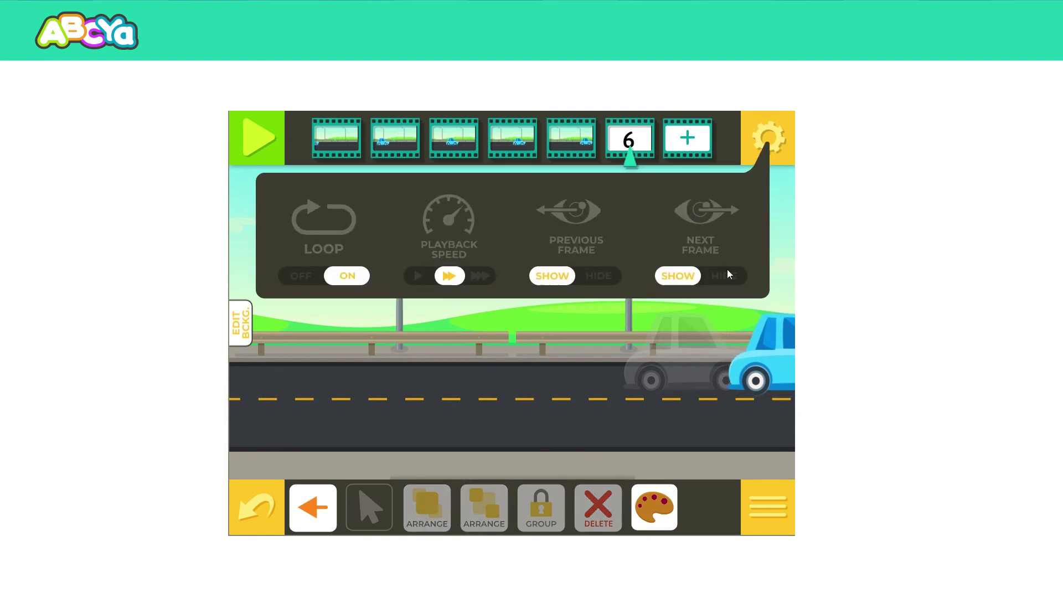
click(608, 277)
click(776, 145)
click(259, 143)
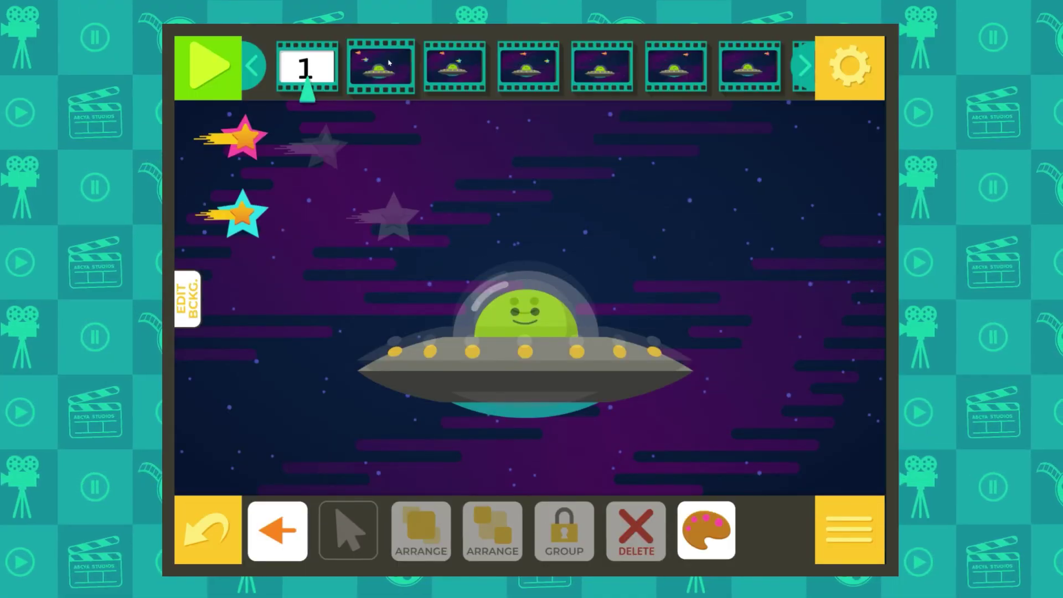
- Check the pink and cyan stars' positions in frames 2 through 4
click(390, 62)
click(331, 142)
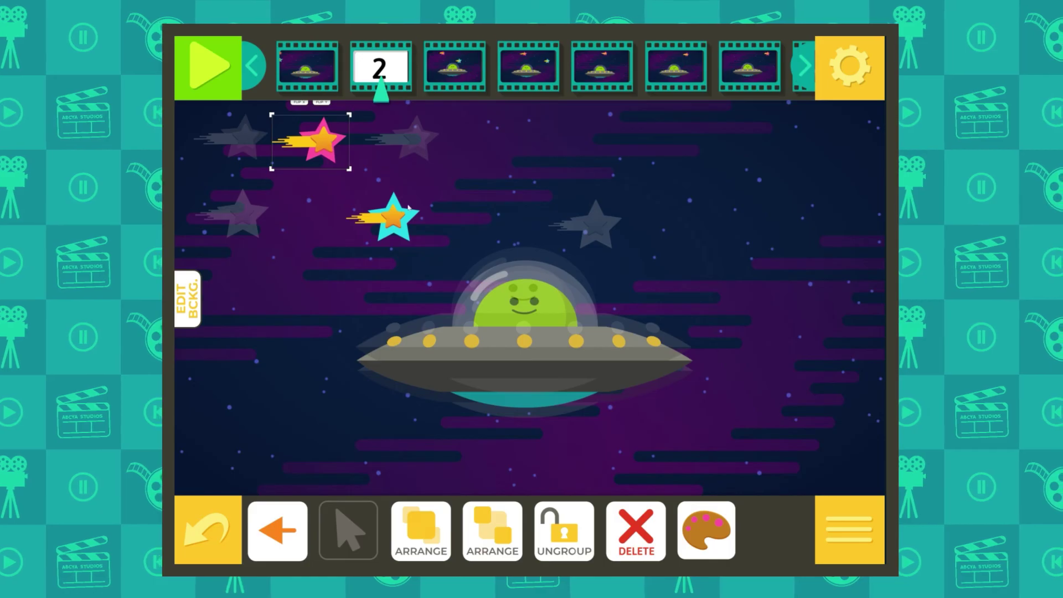
click(394, 217)
click(454, 66)
click(431, 147)
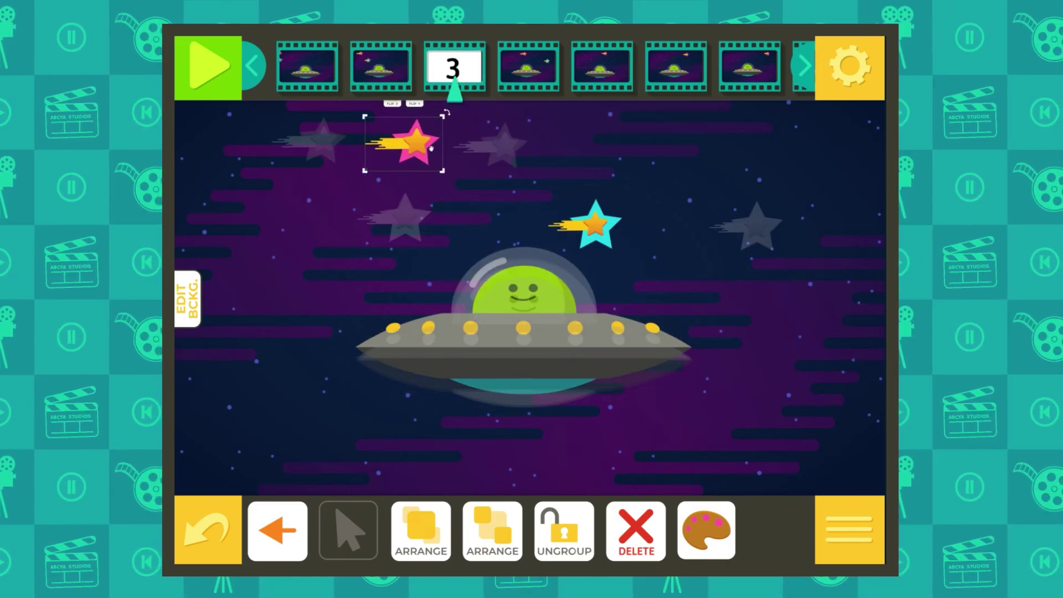
click(528, 65)
click(500, 143)
- Move through frames 5 to 9 and deselect the pink star on frame 9
click(601, 65)
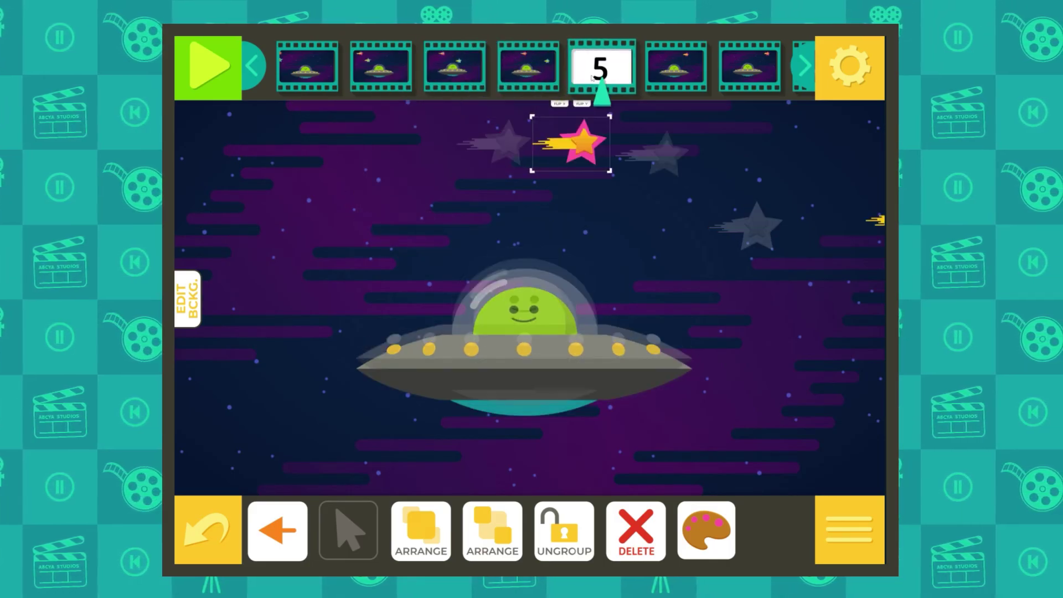
click(675, 65)
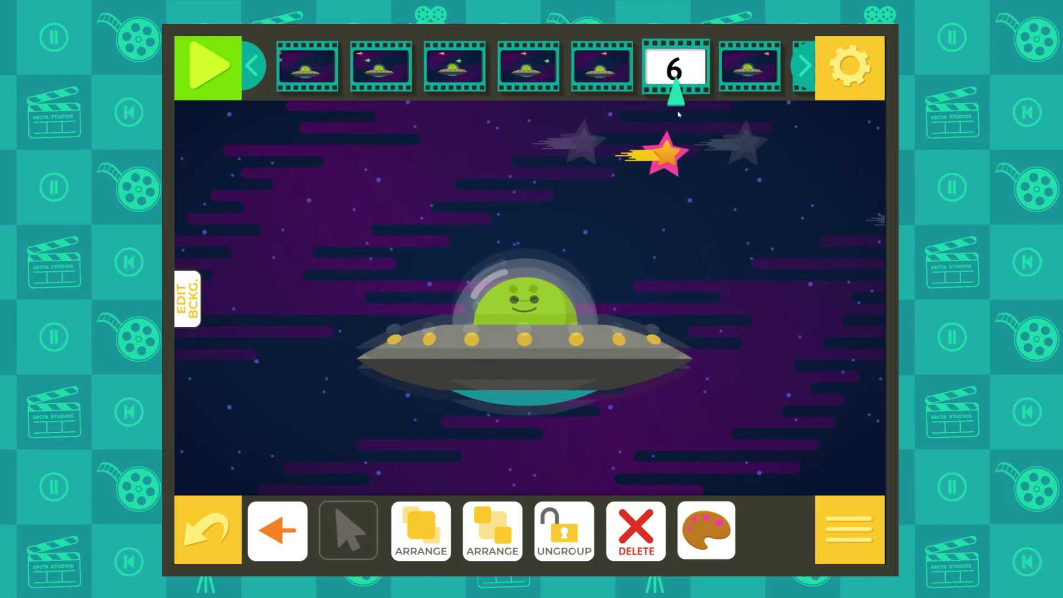
click(740, 78)
key(Right)
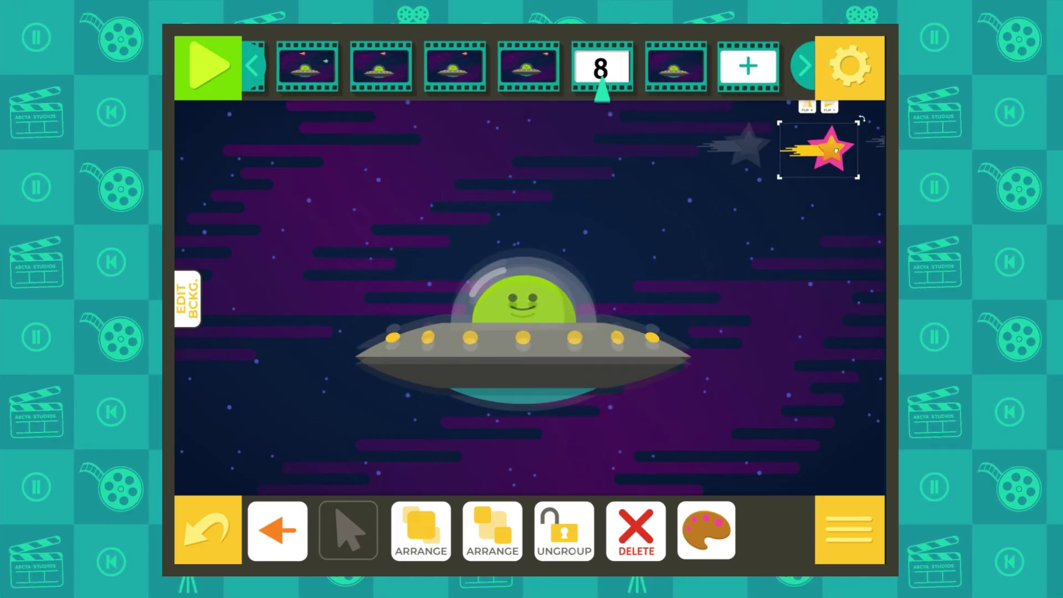
key(Right)
click(767, 127)
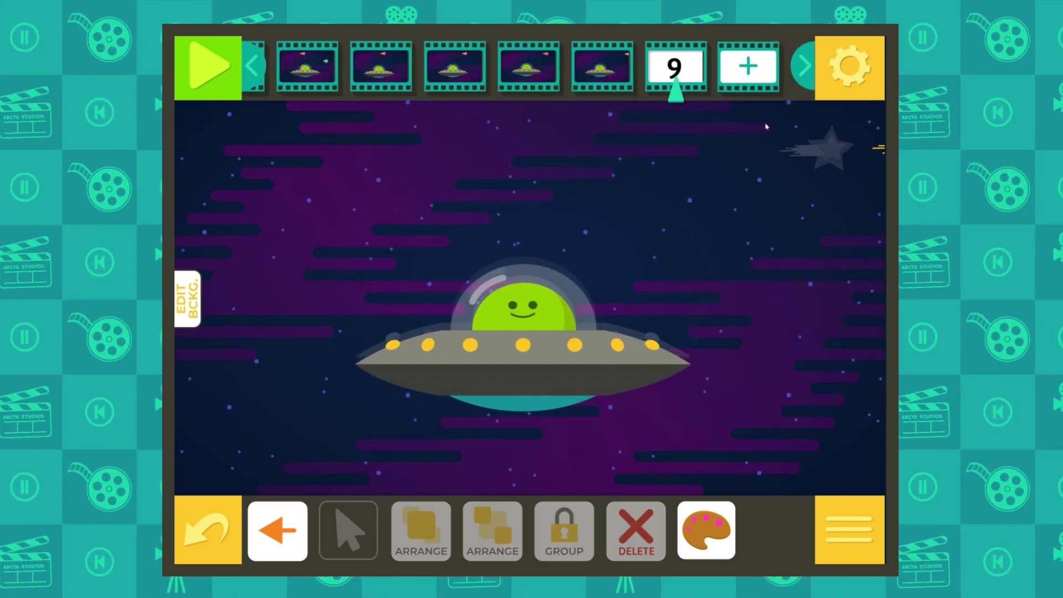
- Set the animation to loop at the fastest playback speed
click(847, 65)
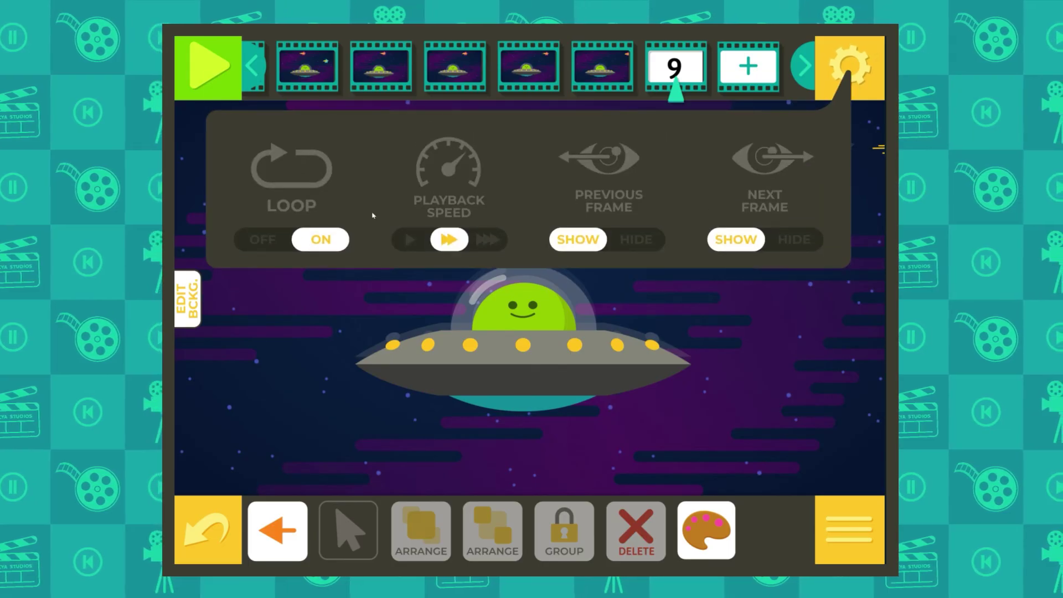
click(256, 240)
click(324, 243)
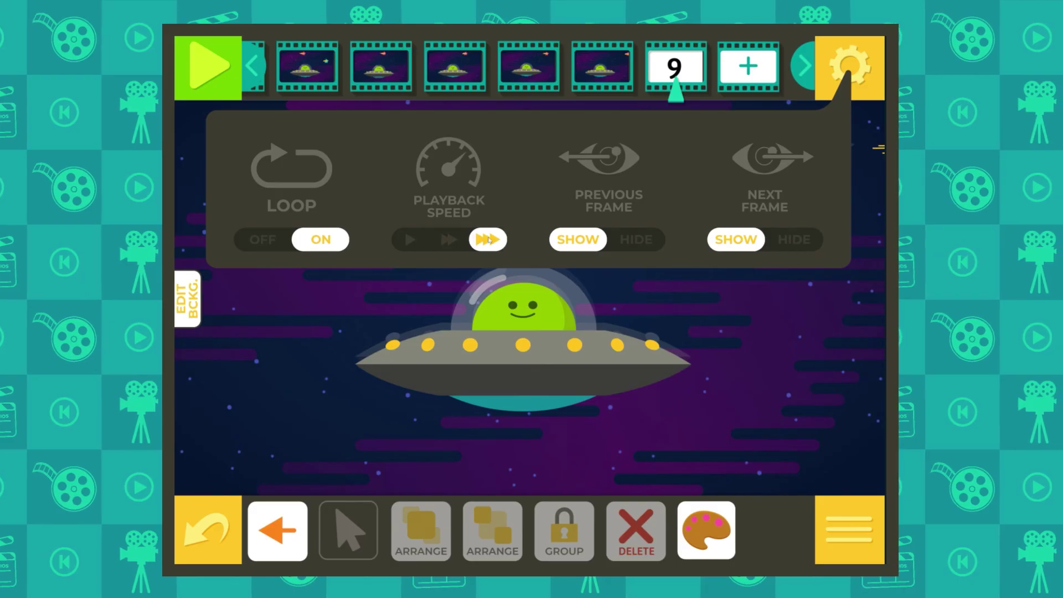
click(857, 57)
- Preview the animation once, then choose Save Animation from the menu
click(210, 69)
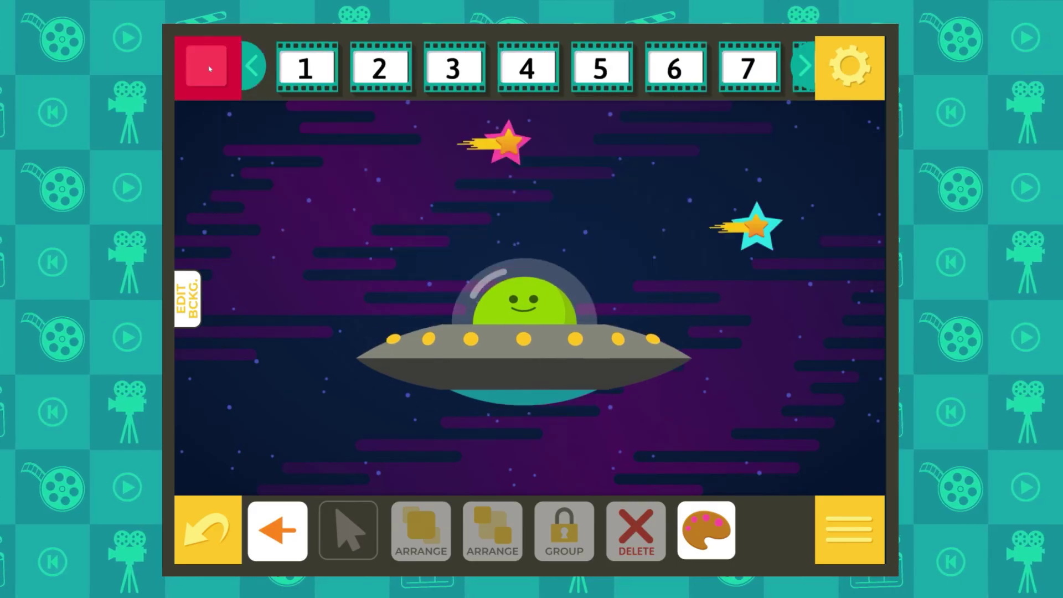
click(210, 68)
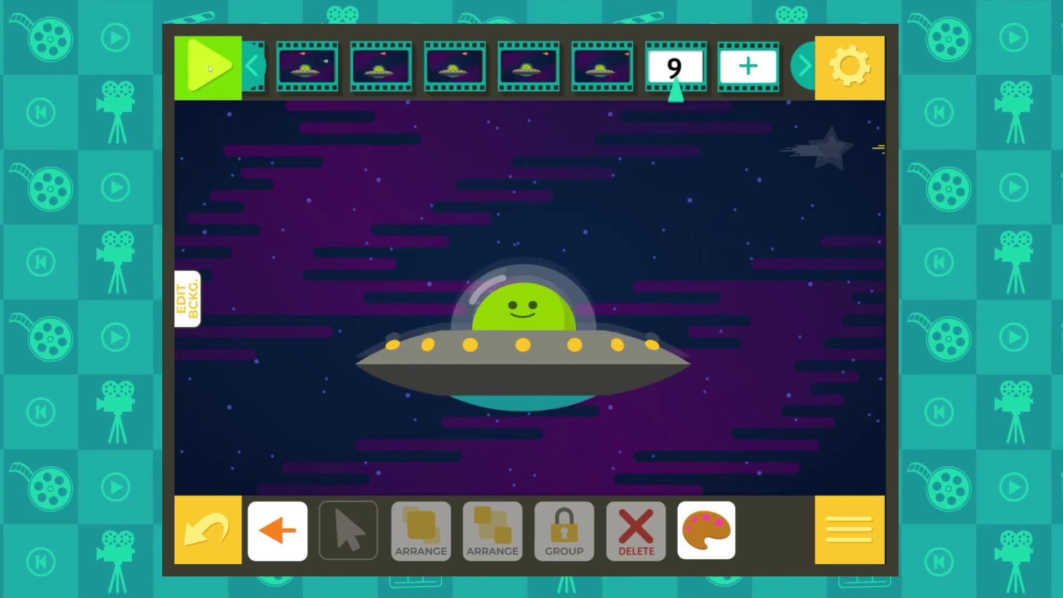
click(861, 520)
click(414, 424)
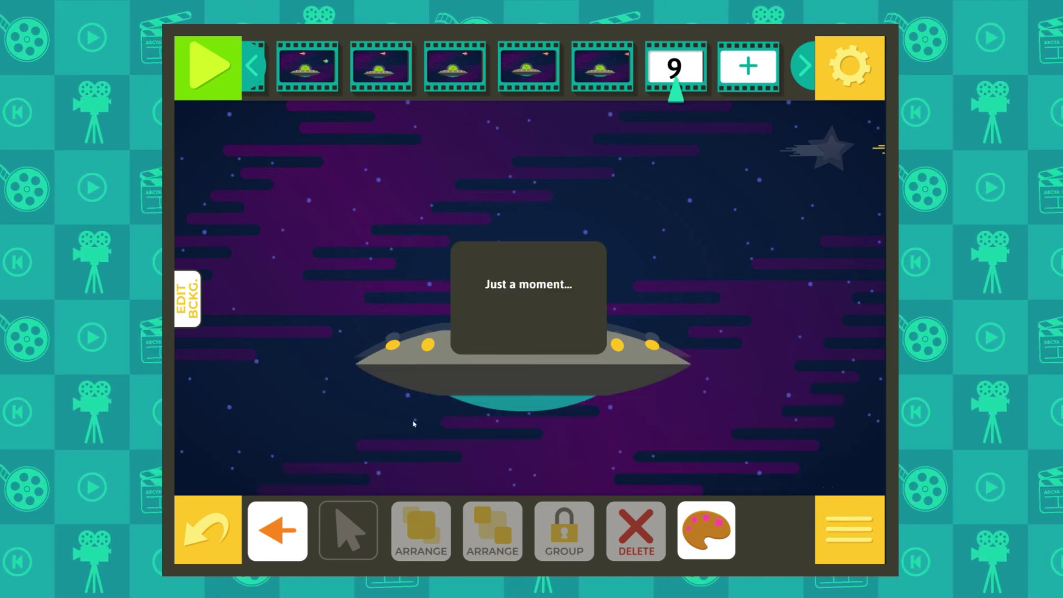